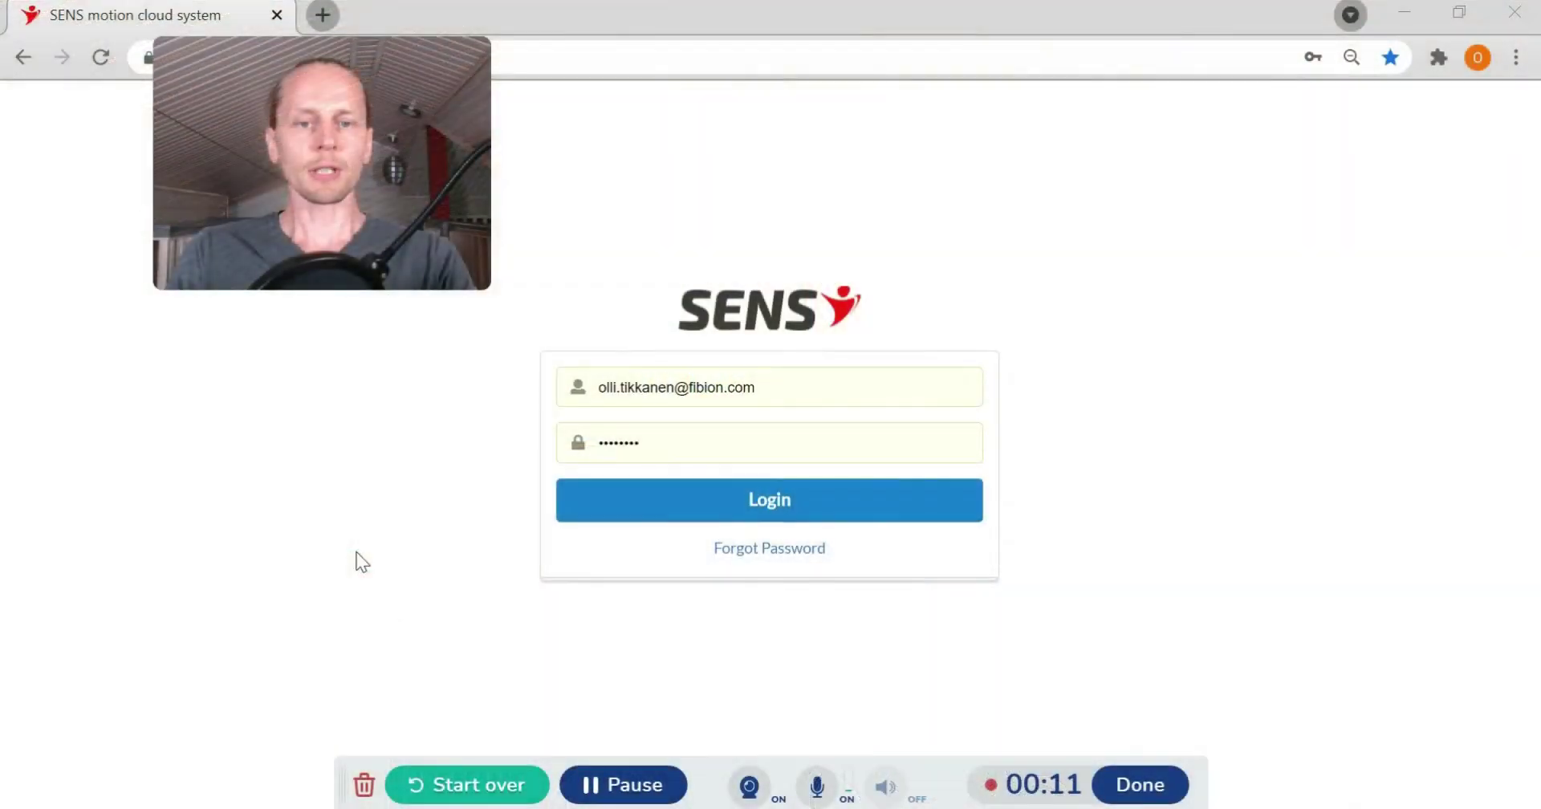
Sign in to the SENS cloud and scroll the sensors table to reach sensor 44-7F.89.
{"action": "left_click", "coordinate": [840, 502]}
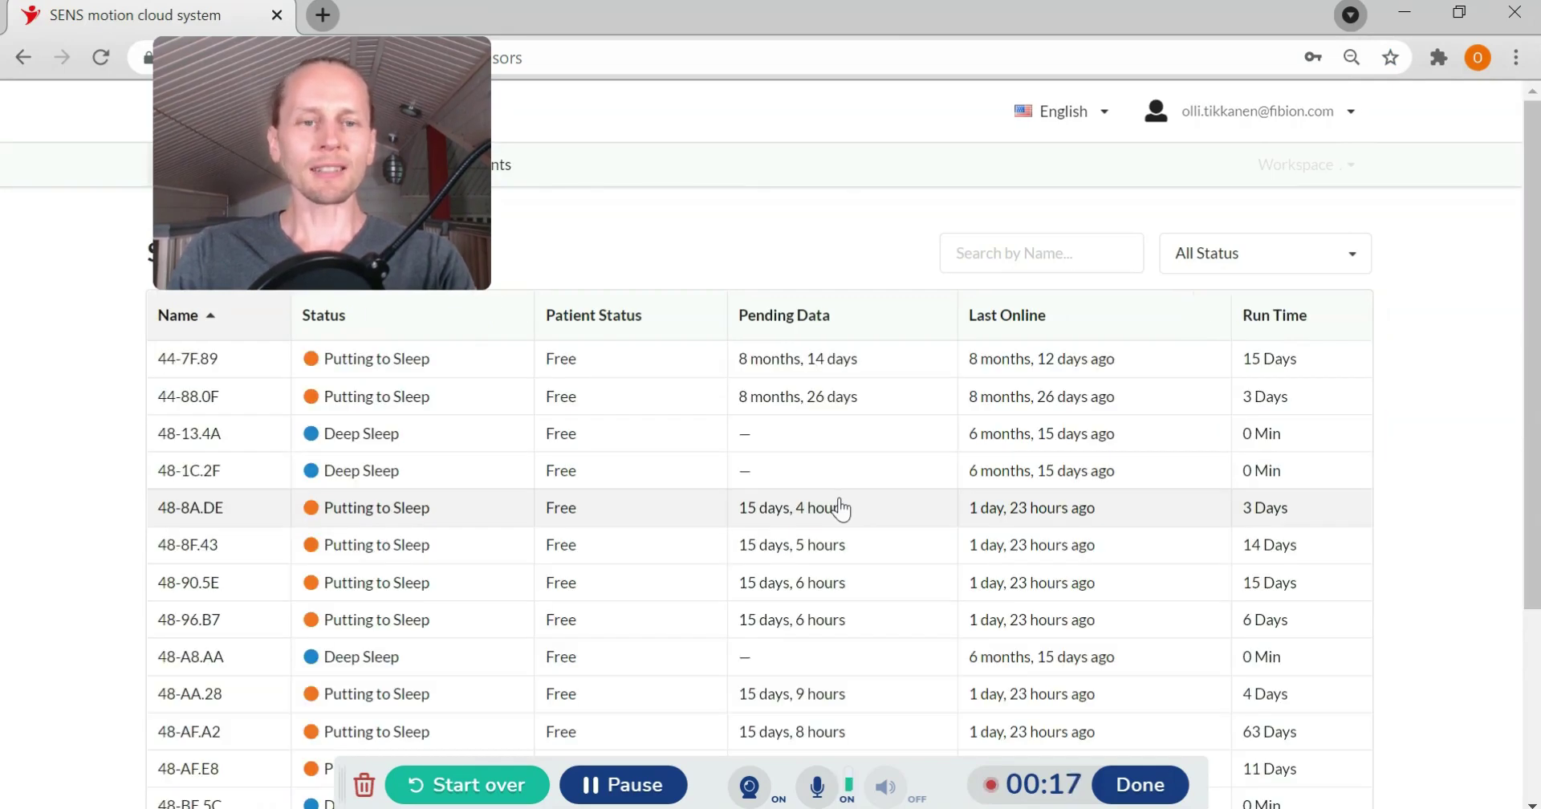
{"action": "mouse_move", "coordinate": [1536, 344]}
{"action": "left_mouse_down"}
{"action": "mouse_move", "coordinate": [1526, 510]}
{"action": "mouse_move", "coordinate": [1534, 369]}
{"action": "left_mouse_up"}
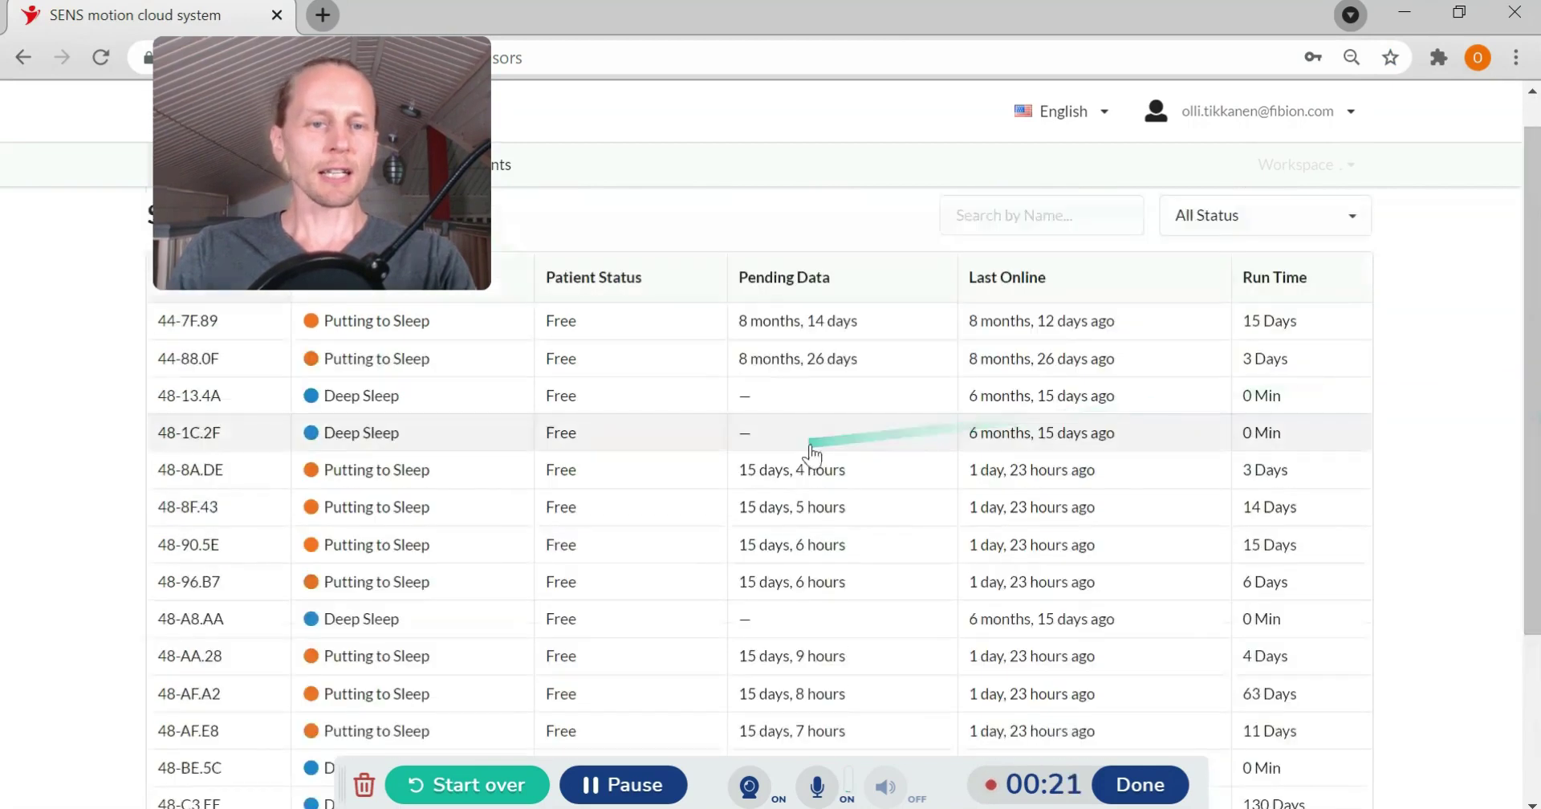
Open sensor 44-7F.89's page, move its activity chart back to 10/12/2020 and show export options.
{"action": "left_click", "coordinate": [411, 334]}
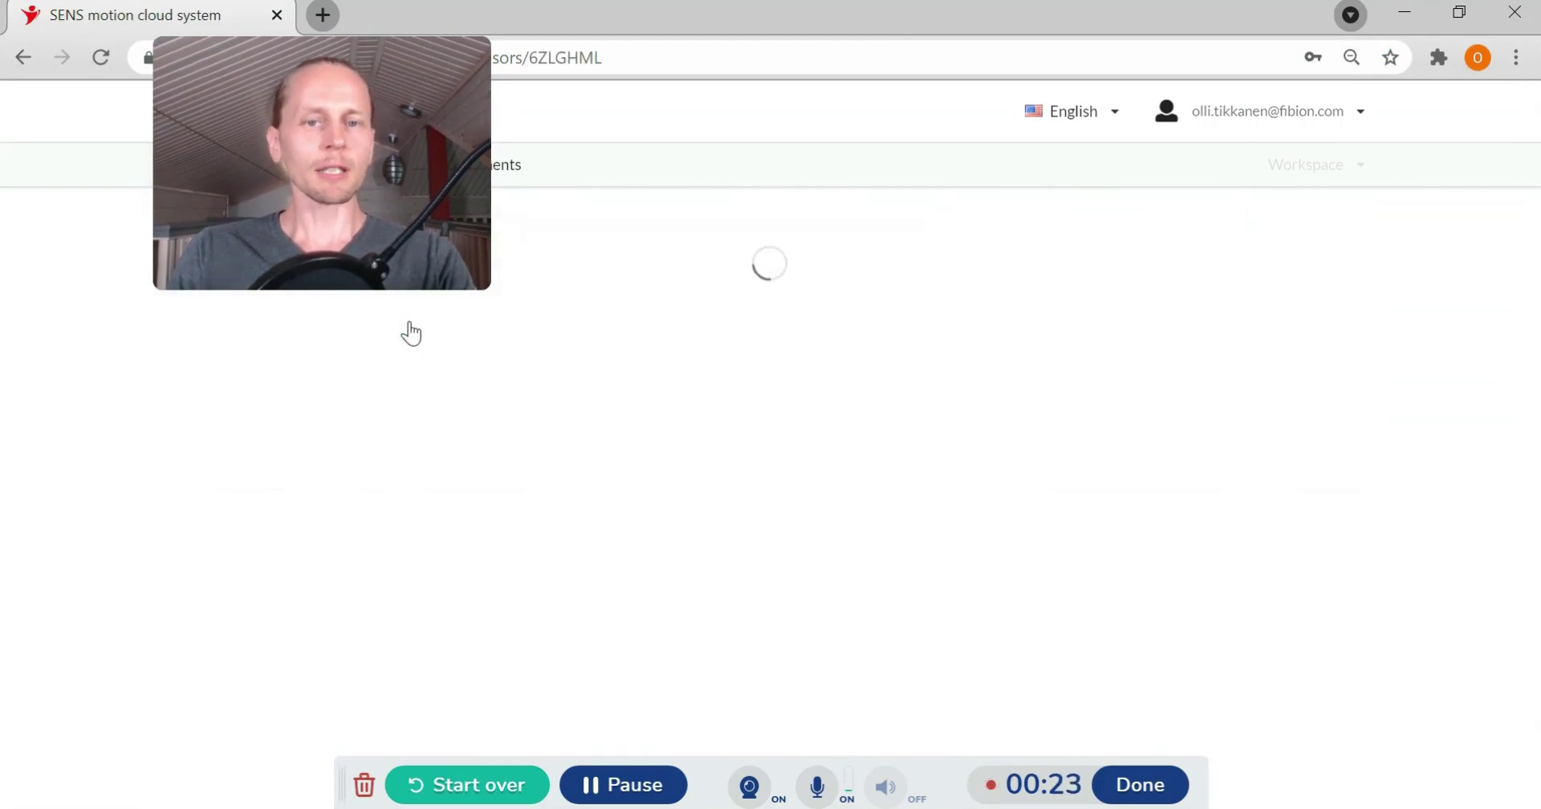
{"action": "scroll", "coordinate": [1048, 497], "scroll_direction": "down", "scroll_amount": 3}
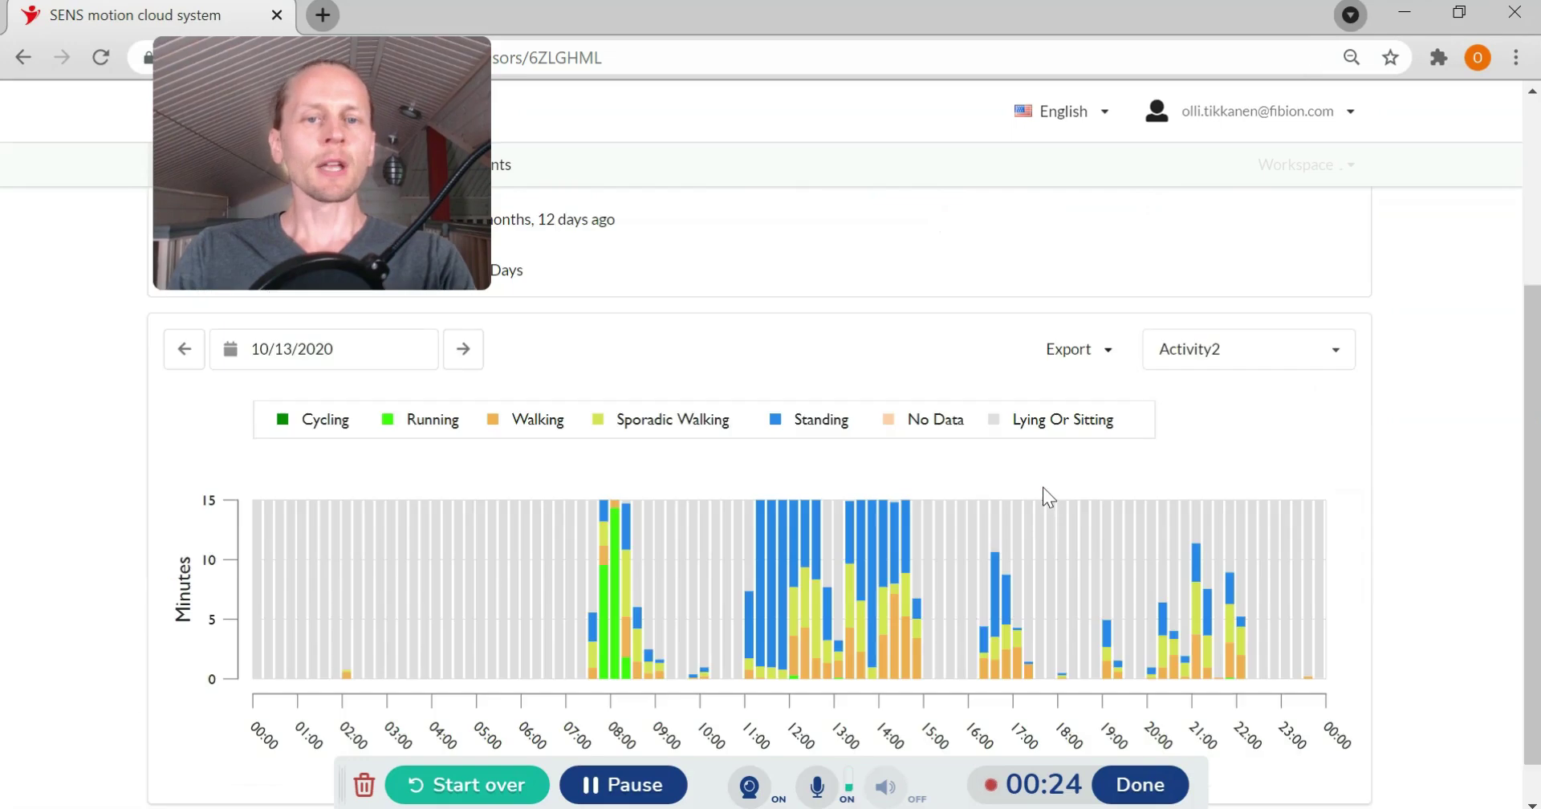
{"action": "scroll", "coordinate": [1532, 357], "scroll_direction": "down", "scroll_amount": 1}
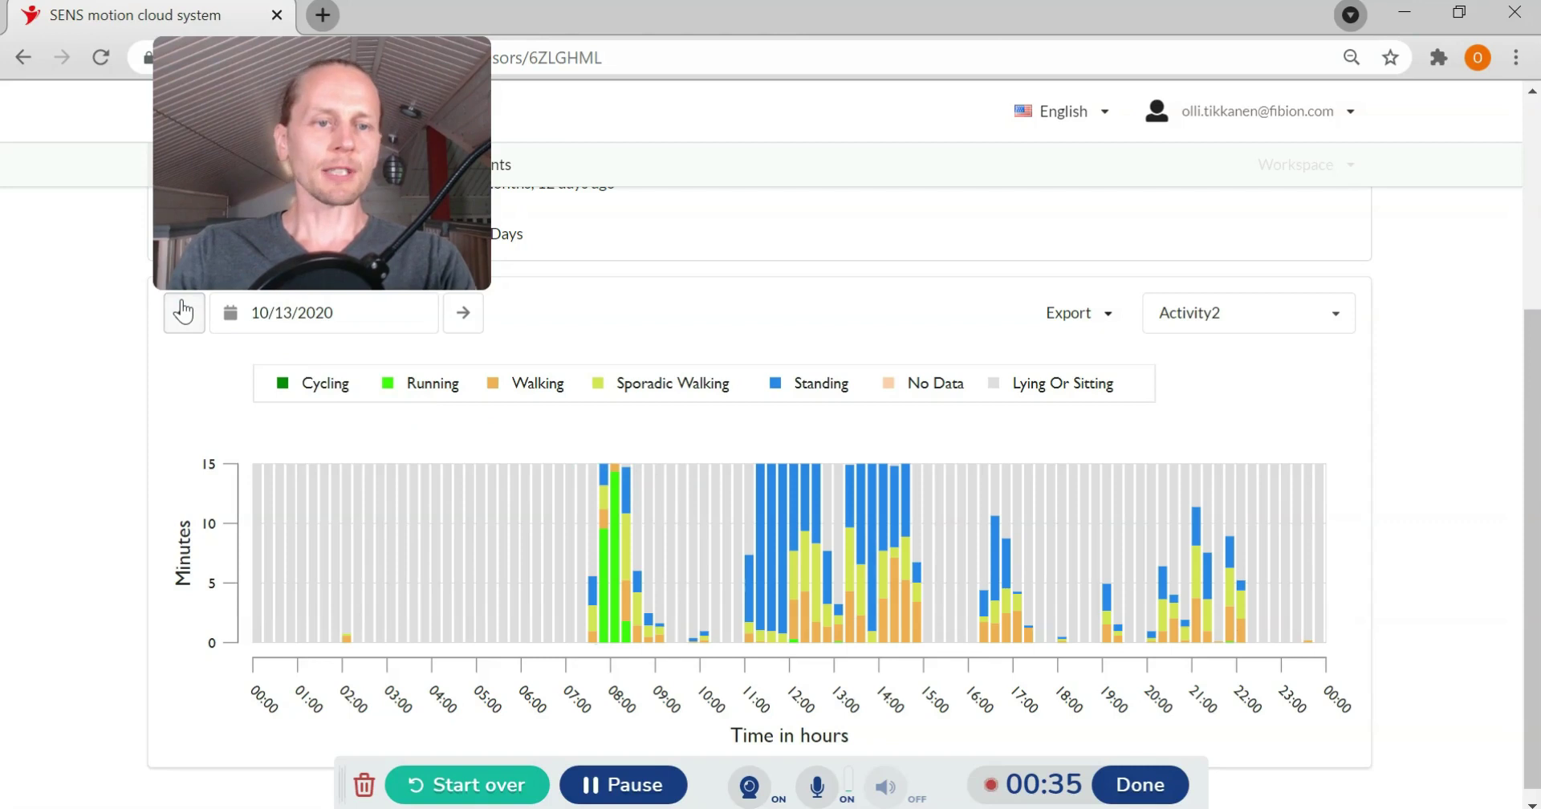
{"action": "key", "text": "Left"}
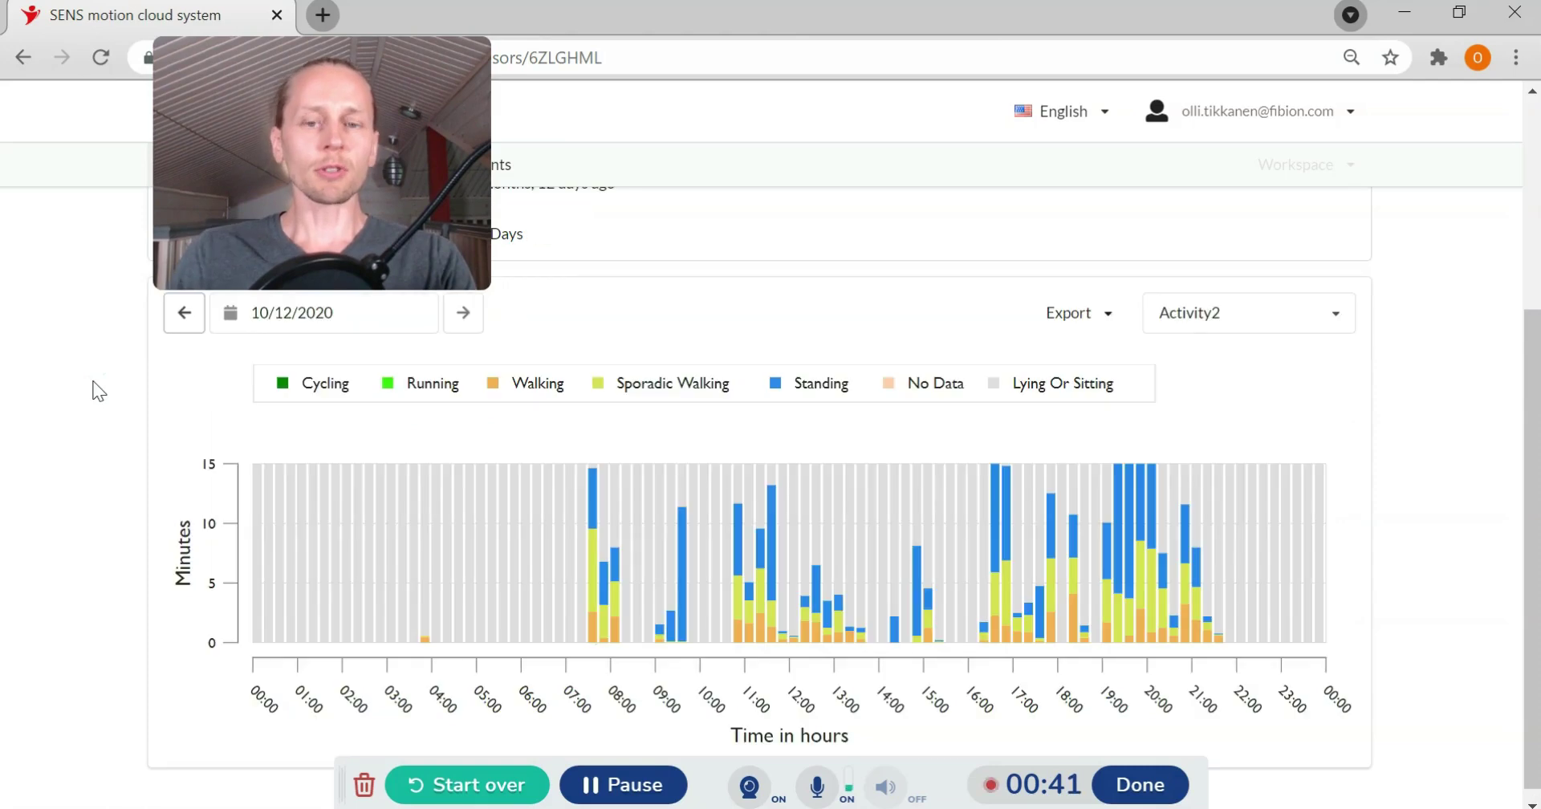
{"action": "left_click", "coordinate": [1108, 319]}
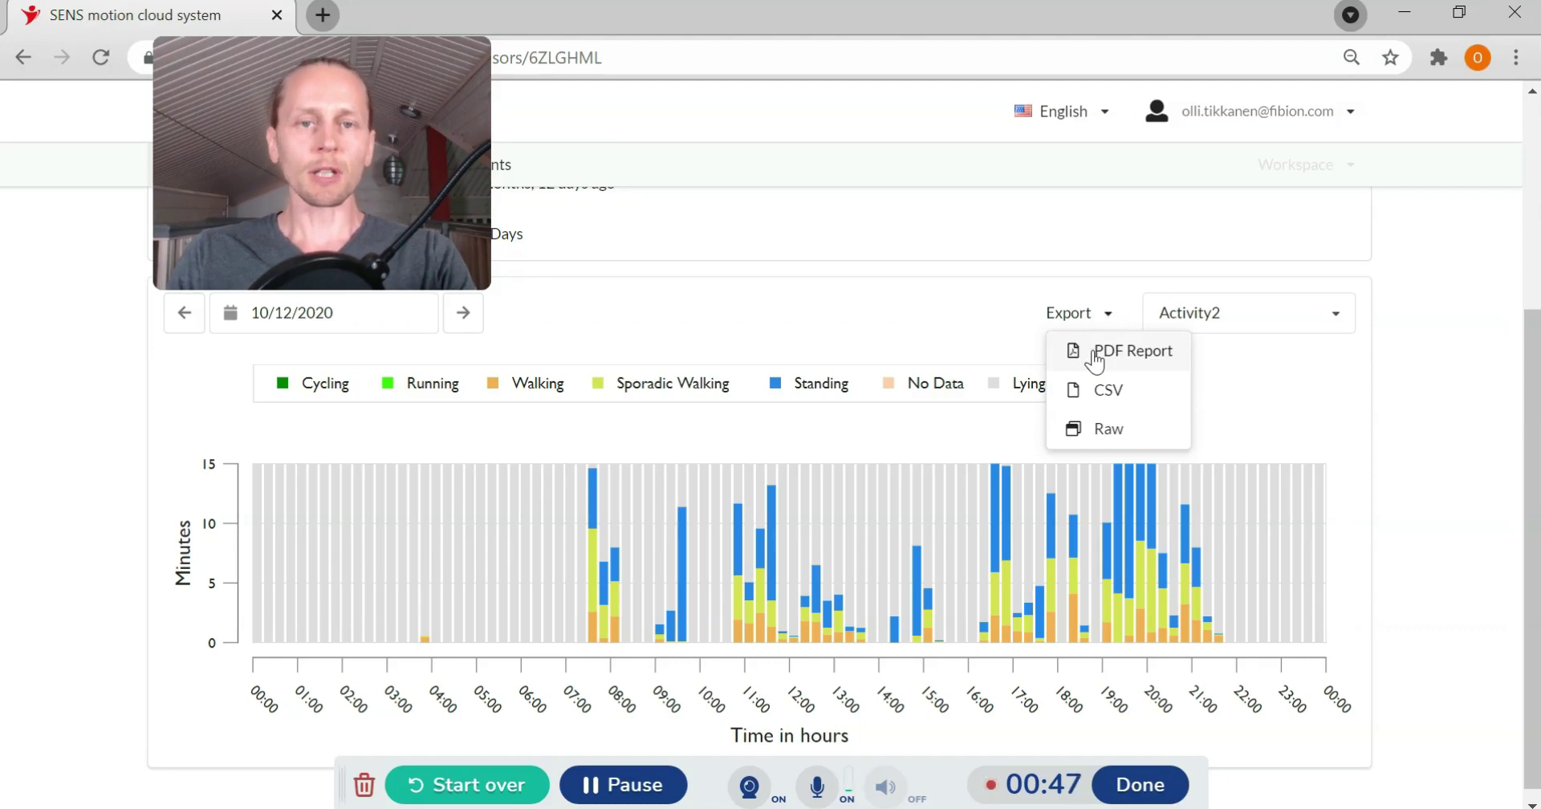
Review the Recommendation Levels, Activity Watch (Monday 25.2., Wednesday 20.2.) and Energy Expenditure (Saturday 23.2.) views.
{"action": "key", "text": "alt+Tab"}
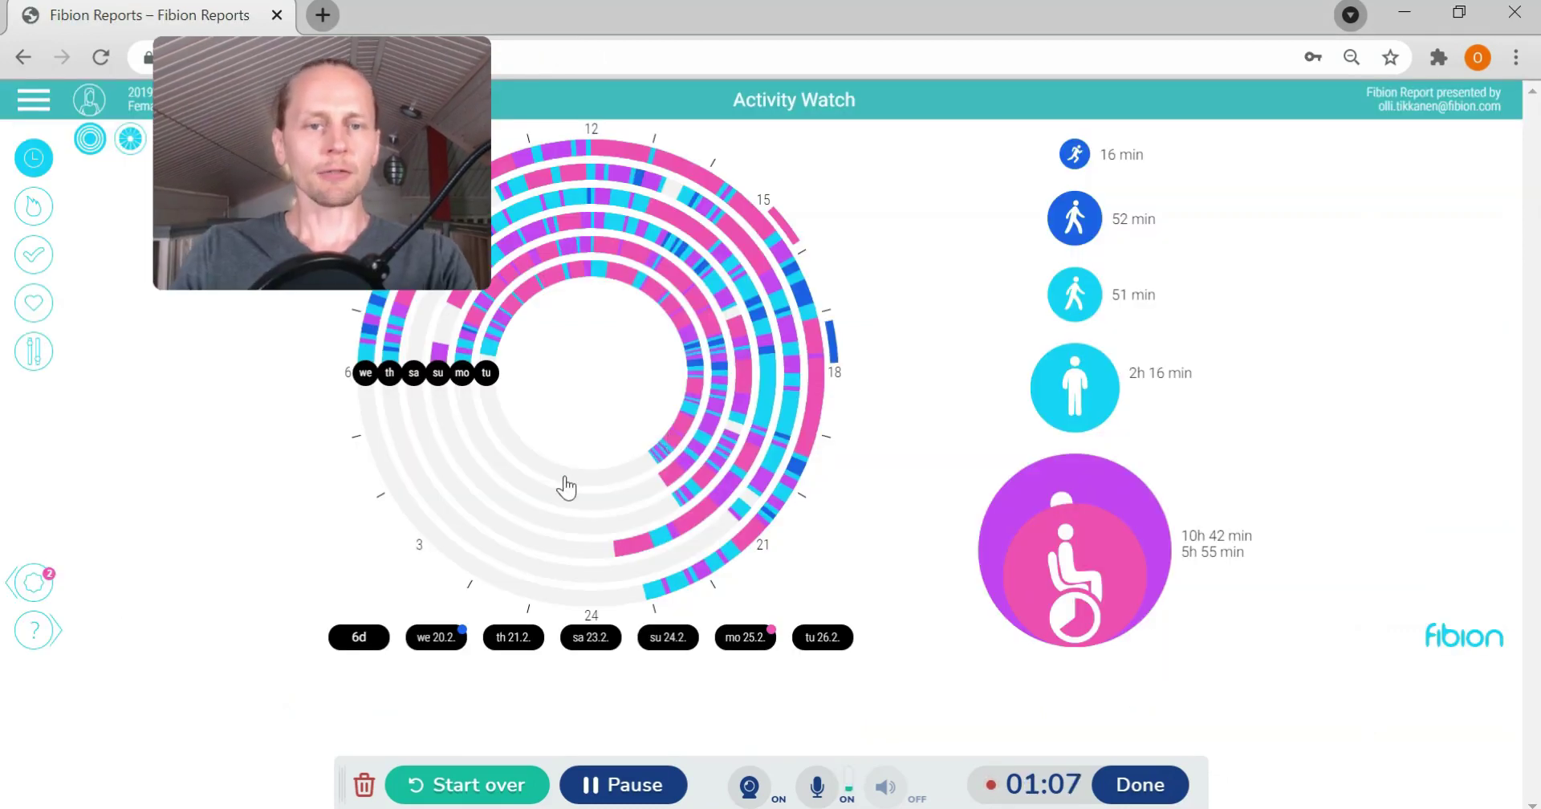
{"action": "left_click", "coordinate": [26, 263]}
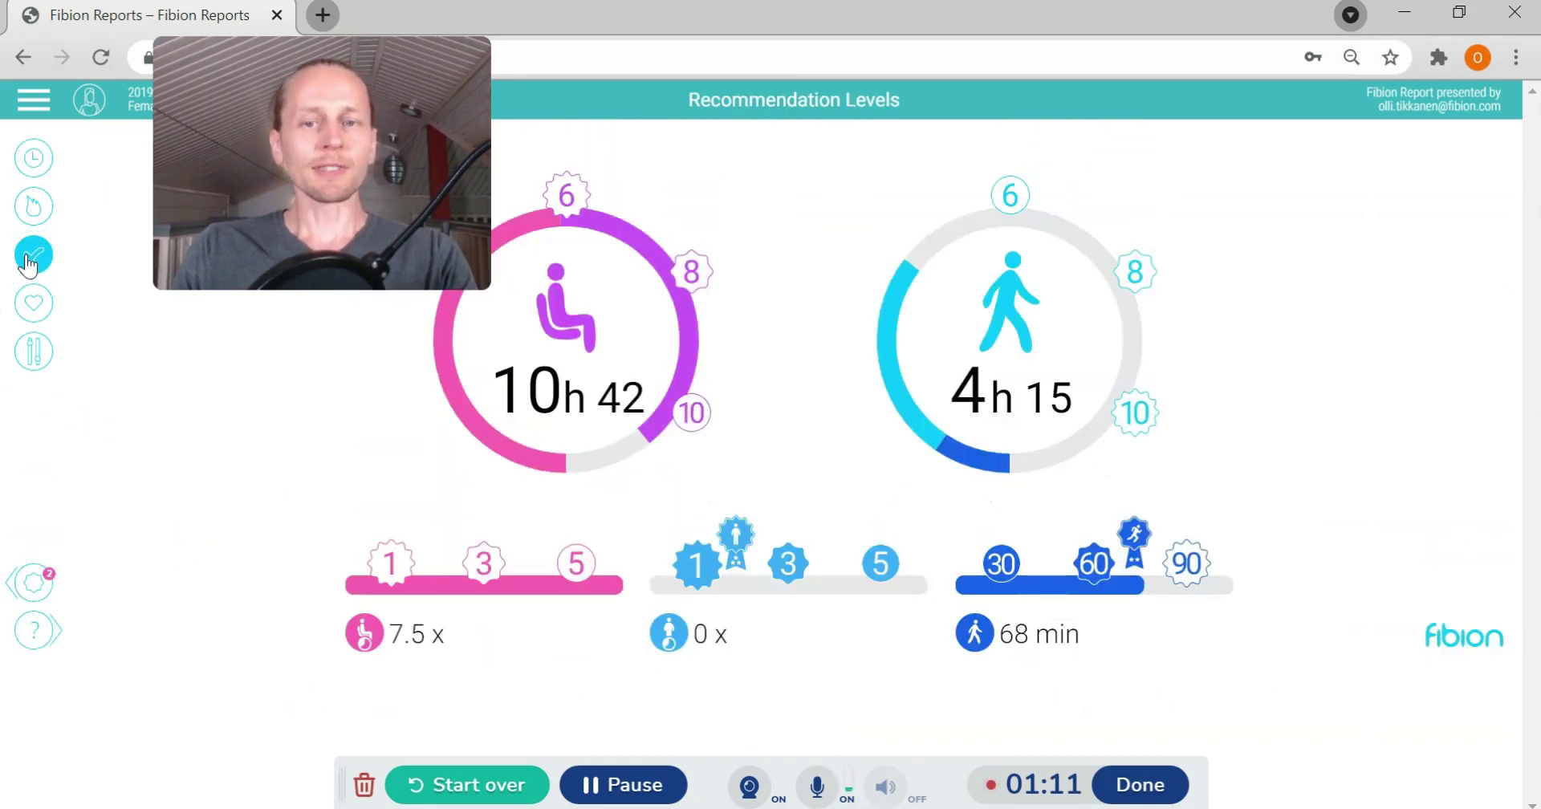
{"action": "left_click", "coordinate": [32, 161]}
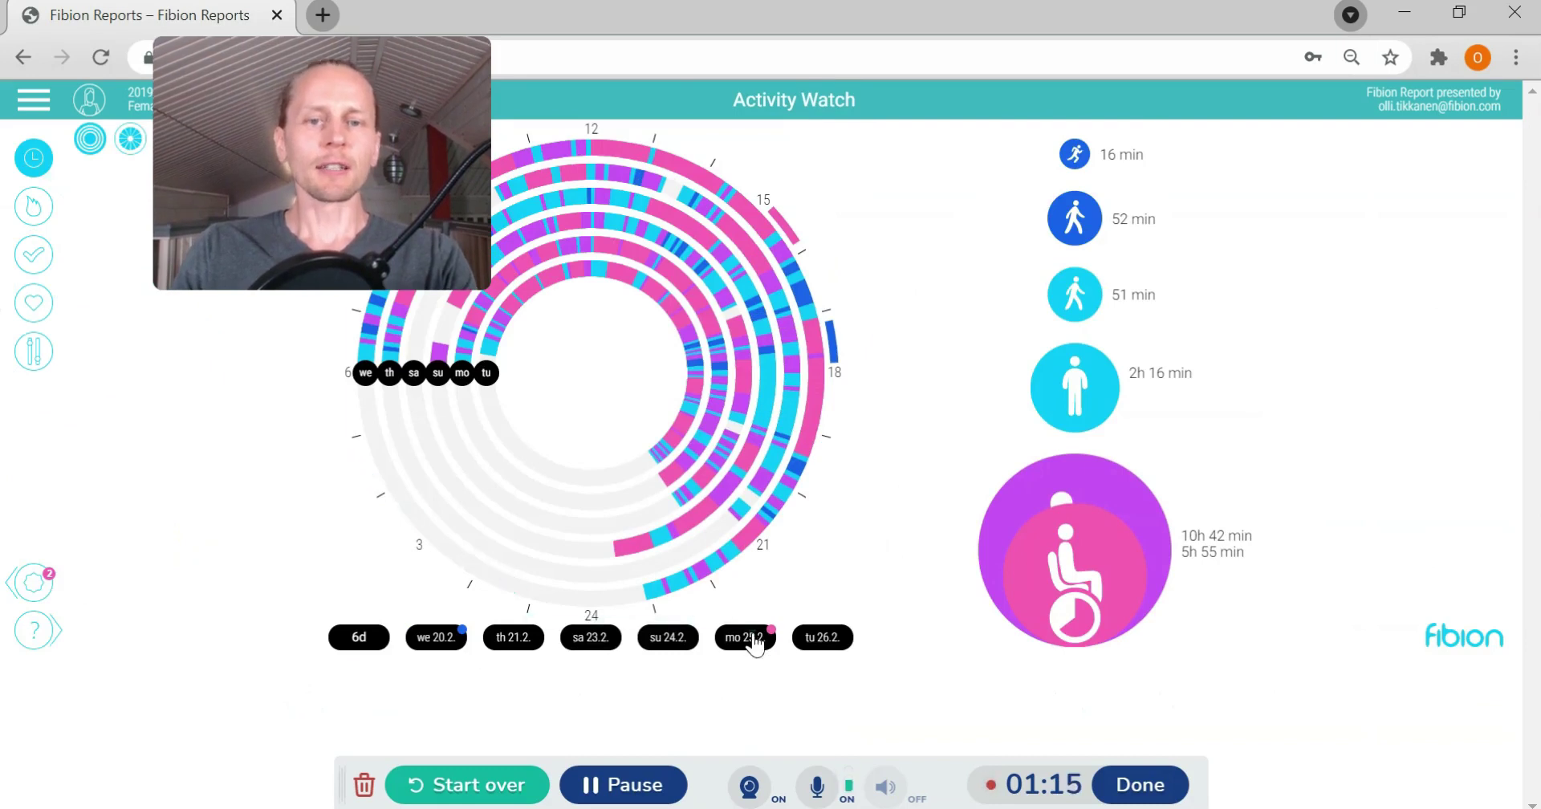
{"action": "left_click", "coordinate": [753, 639]}
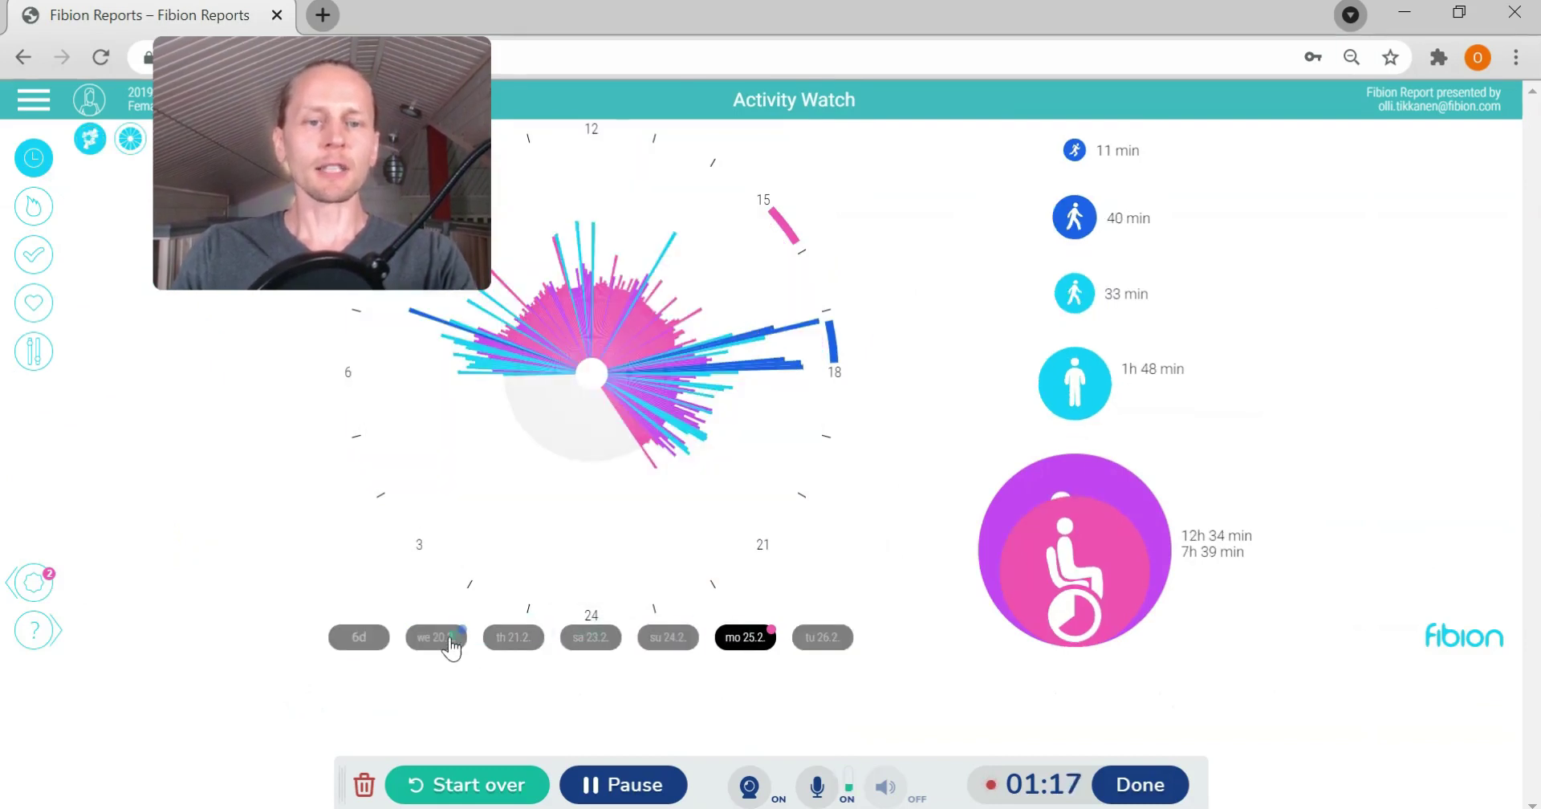
{"action": "left_click", "coordinate": [438, 638]}
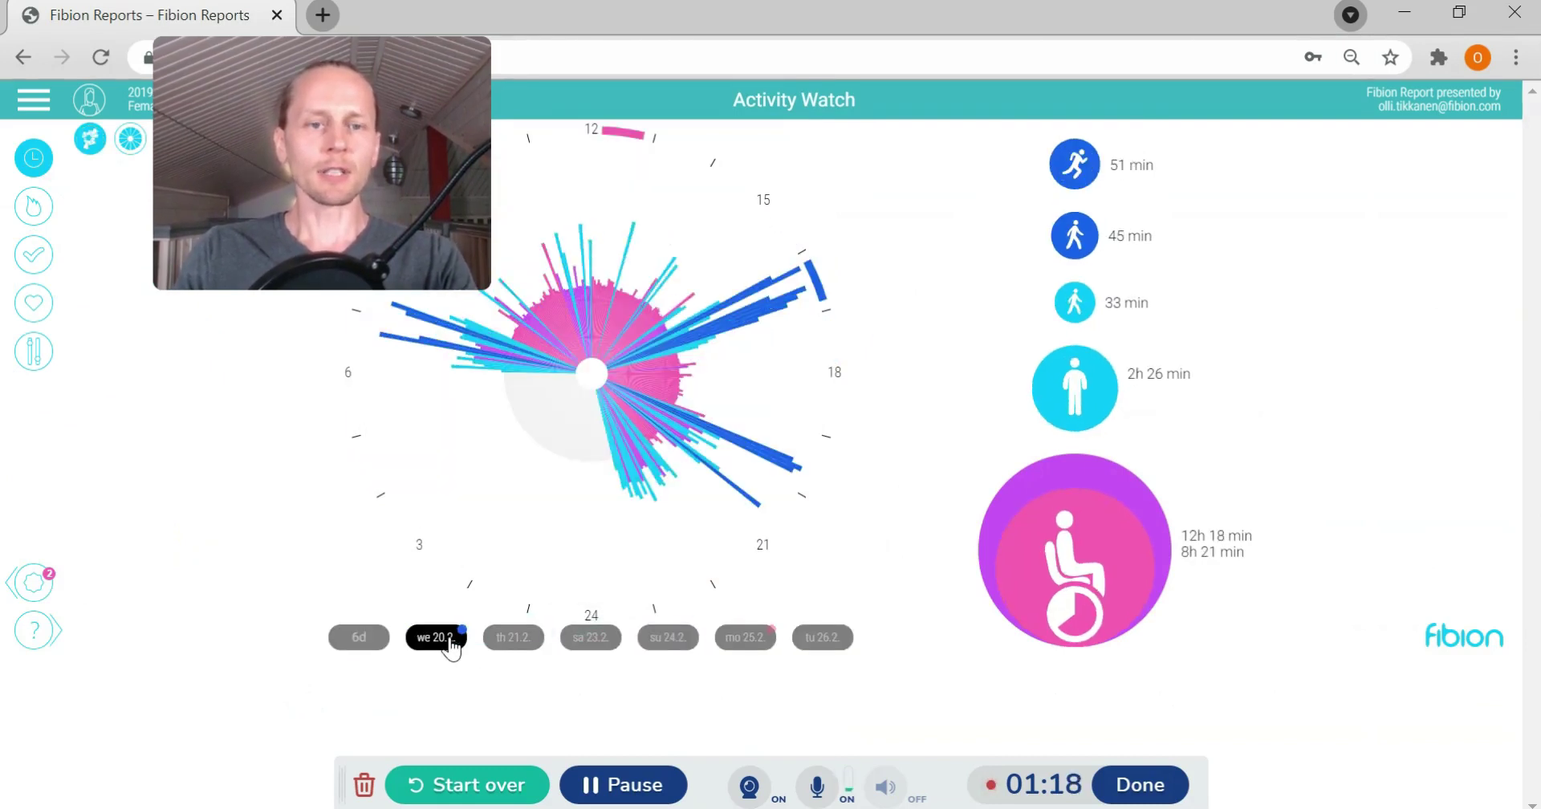
{"action": "left_click", "coordinate": [34, 207]}
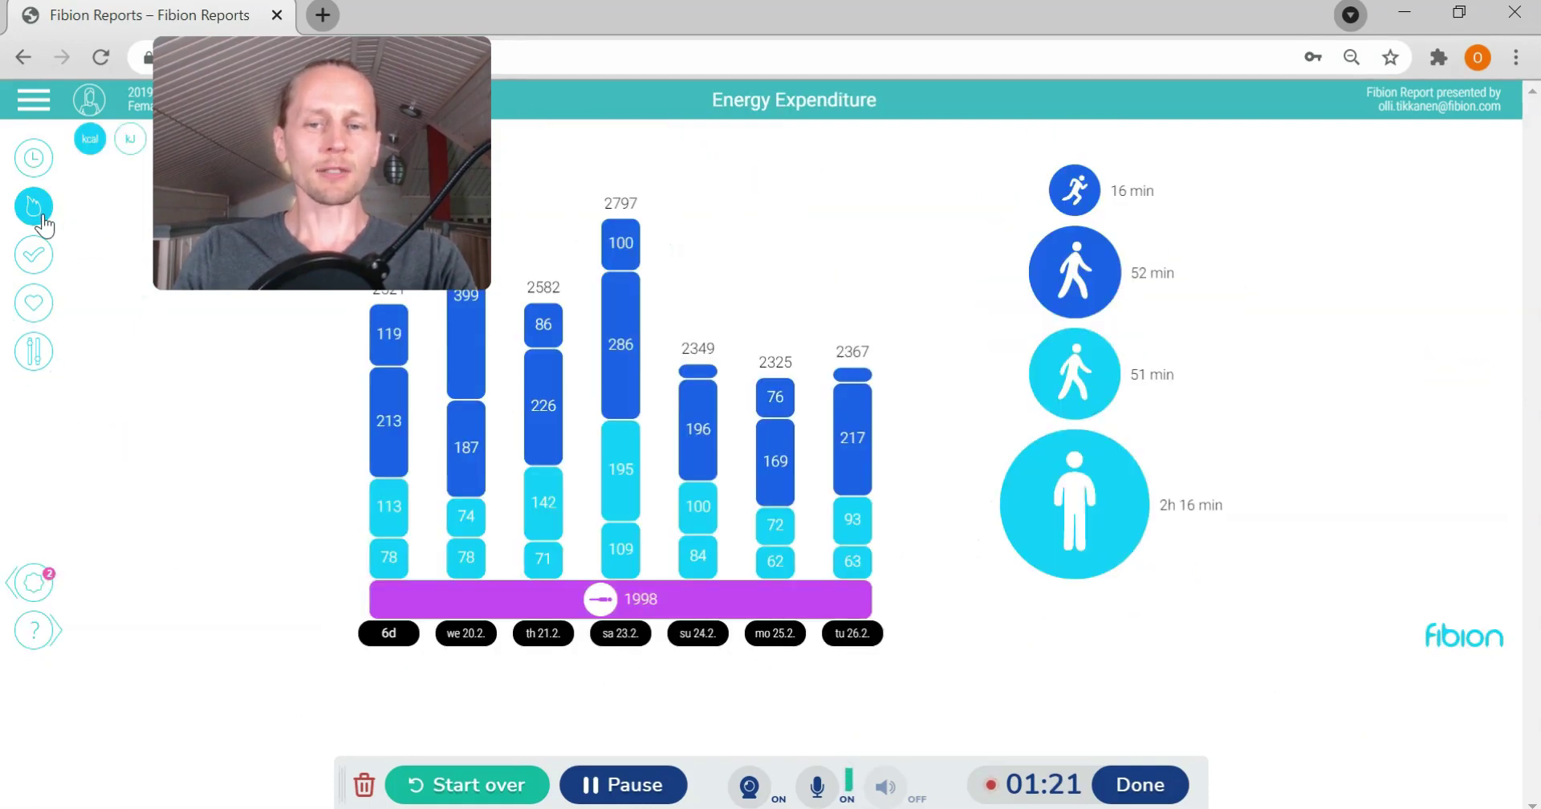
{"action": "left_click", "coordinate": [623, 347]}
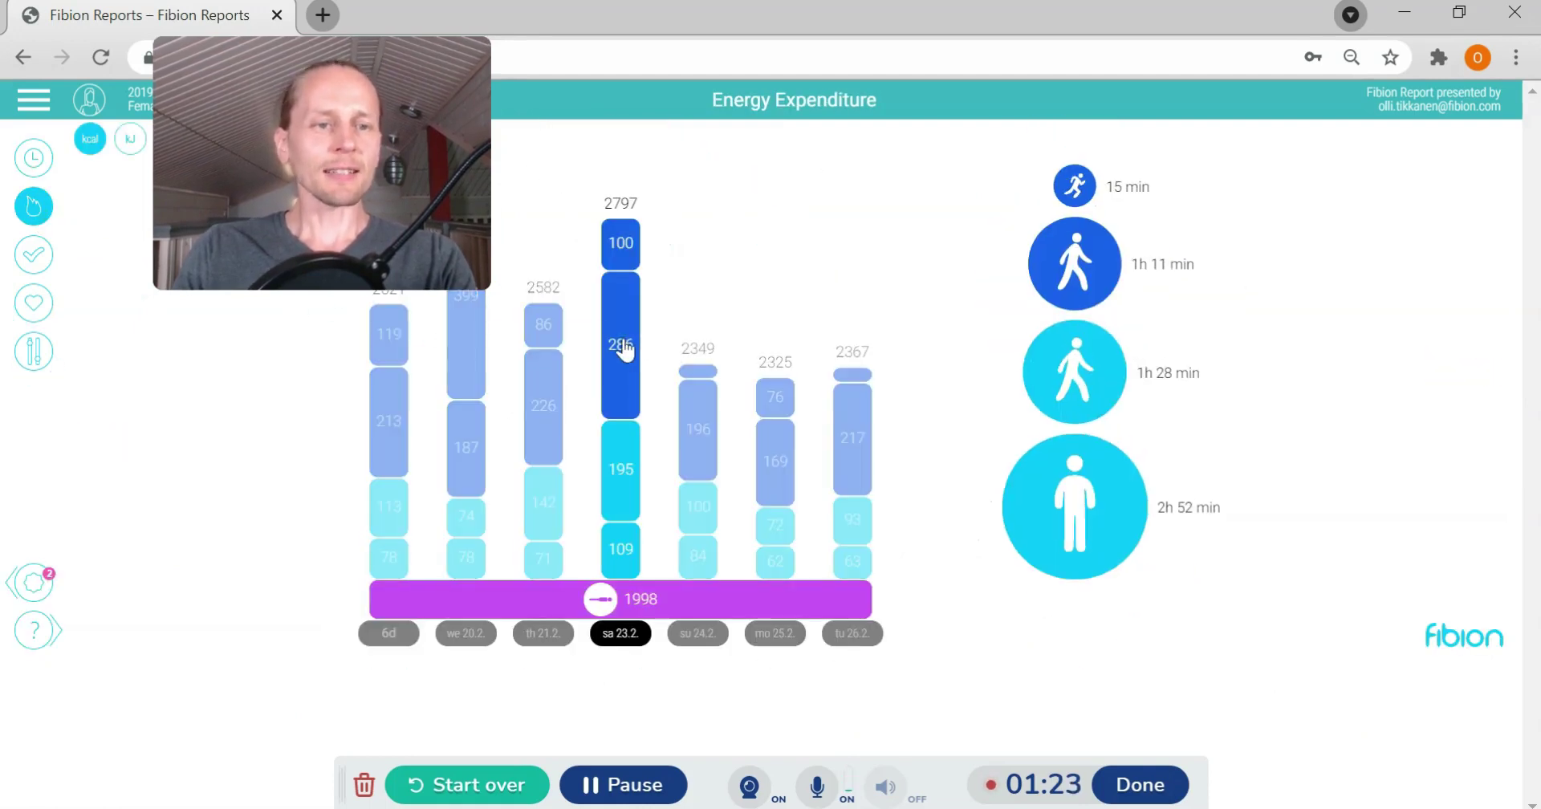
In the Goal Setting Tool, lower the sitting-time target and raise sitting breaks from 6x to 7x.
{"action": "left_click", "coordinate": [32, 353]}
{"action": "mouse_move", "coordinate": [449, 410]}
{"action": "left_mouse_down"}
{"action": "mouse_move", "coordinate": [448, 451]}
{"action": "mouse_move", "coordinate": [449, 433]}
{"action": "mouse_move", "coordinate": [554, 413]}
{"action": "left_mouse_up"}
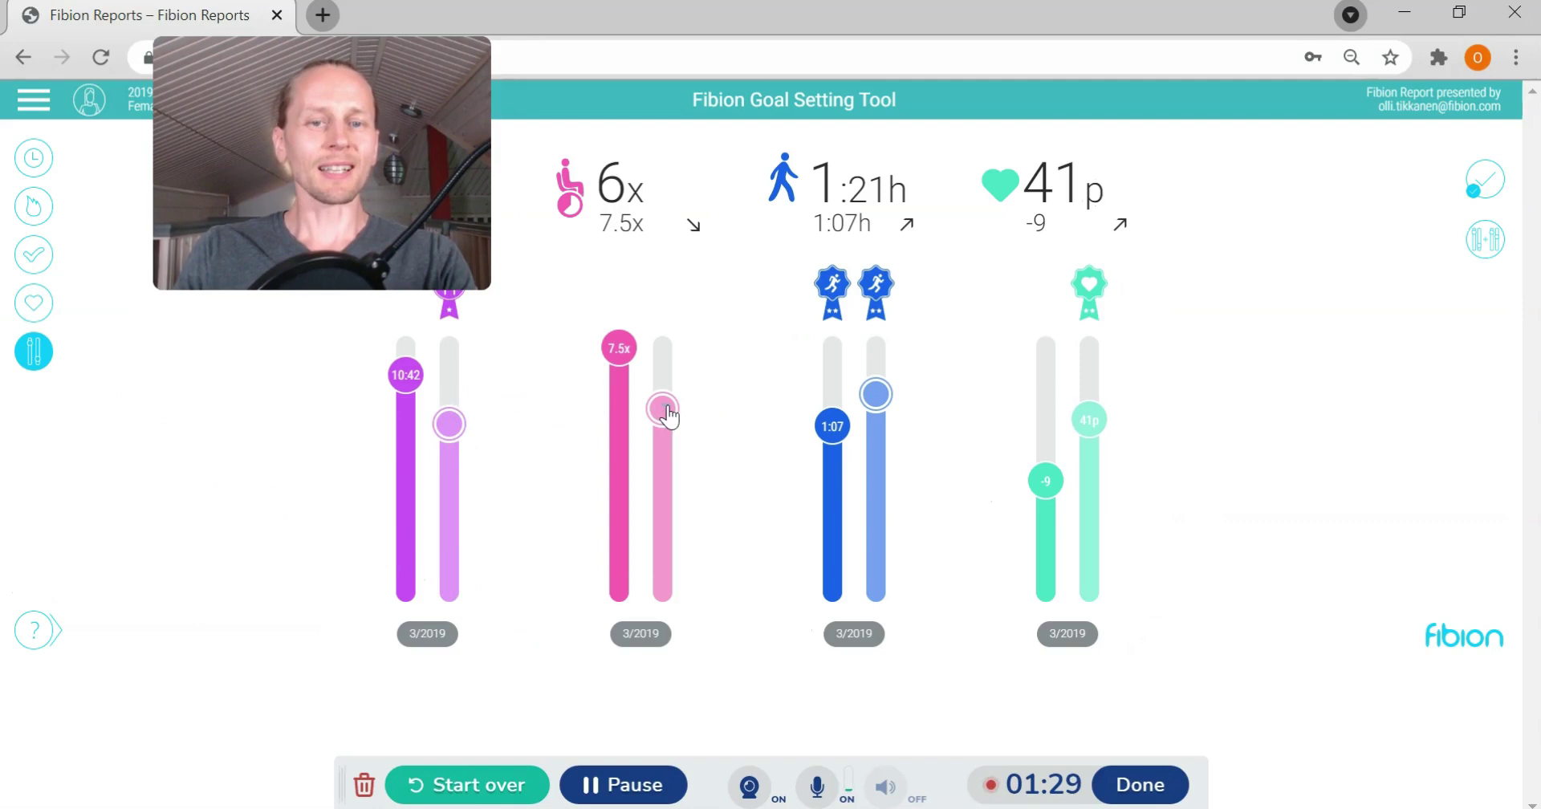
{"action": "left_click_drag", "start_coordinate": [666, 407], "coordinate": [666, 384]}
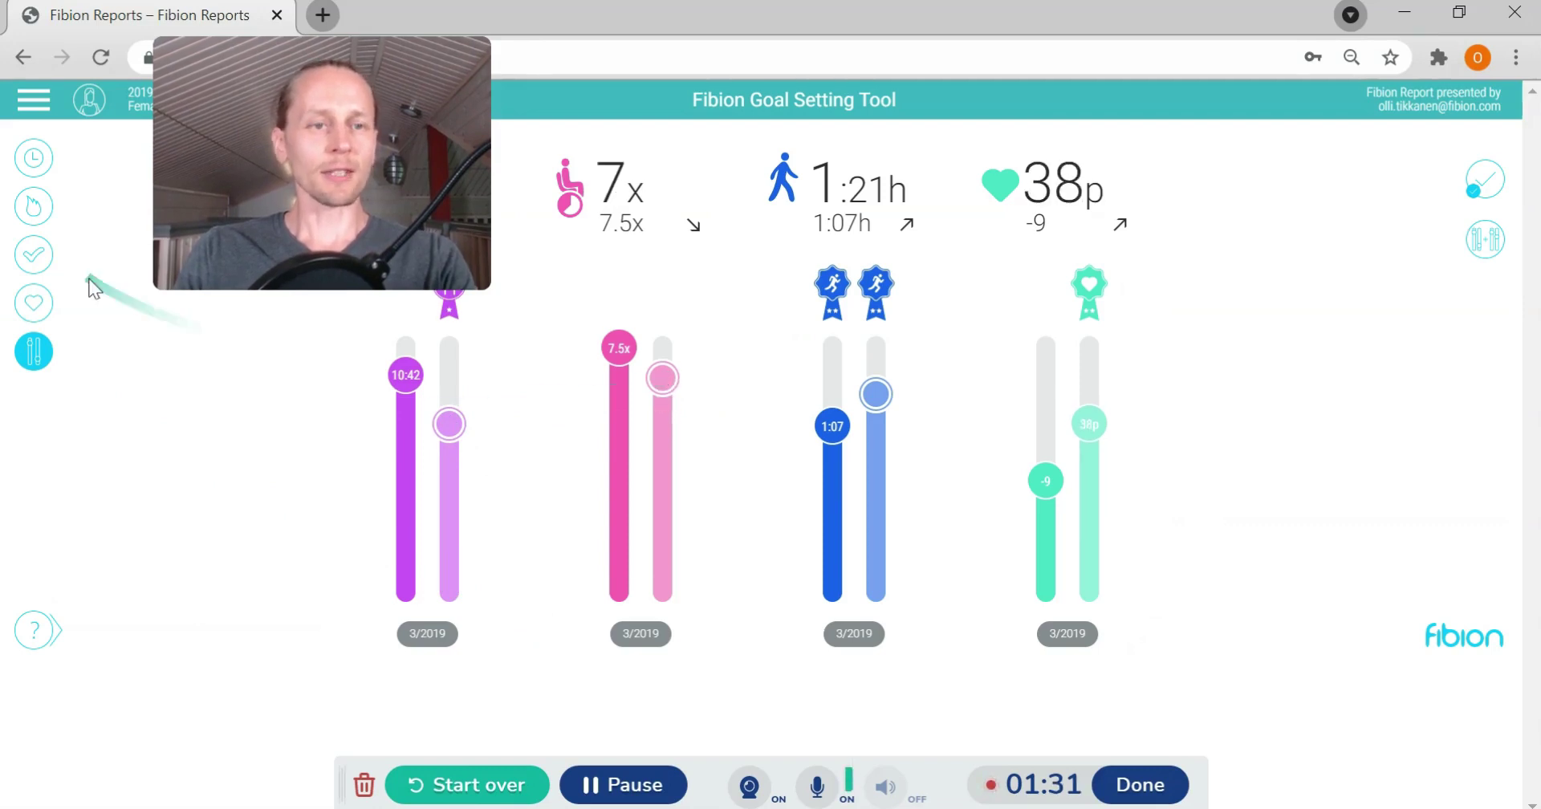
Generate and scroll through the printable report summary preview, then return to the SENS chart's export options.
{"action": "left_click", "coordinate": [42, 103]}
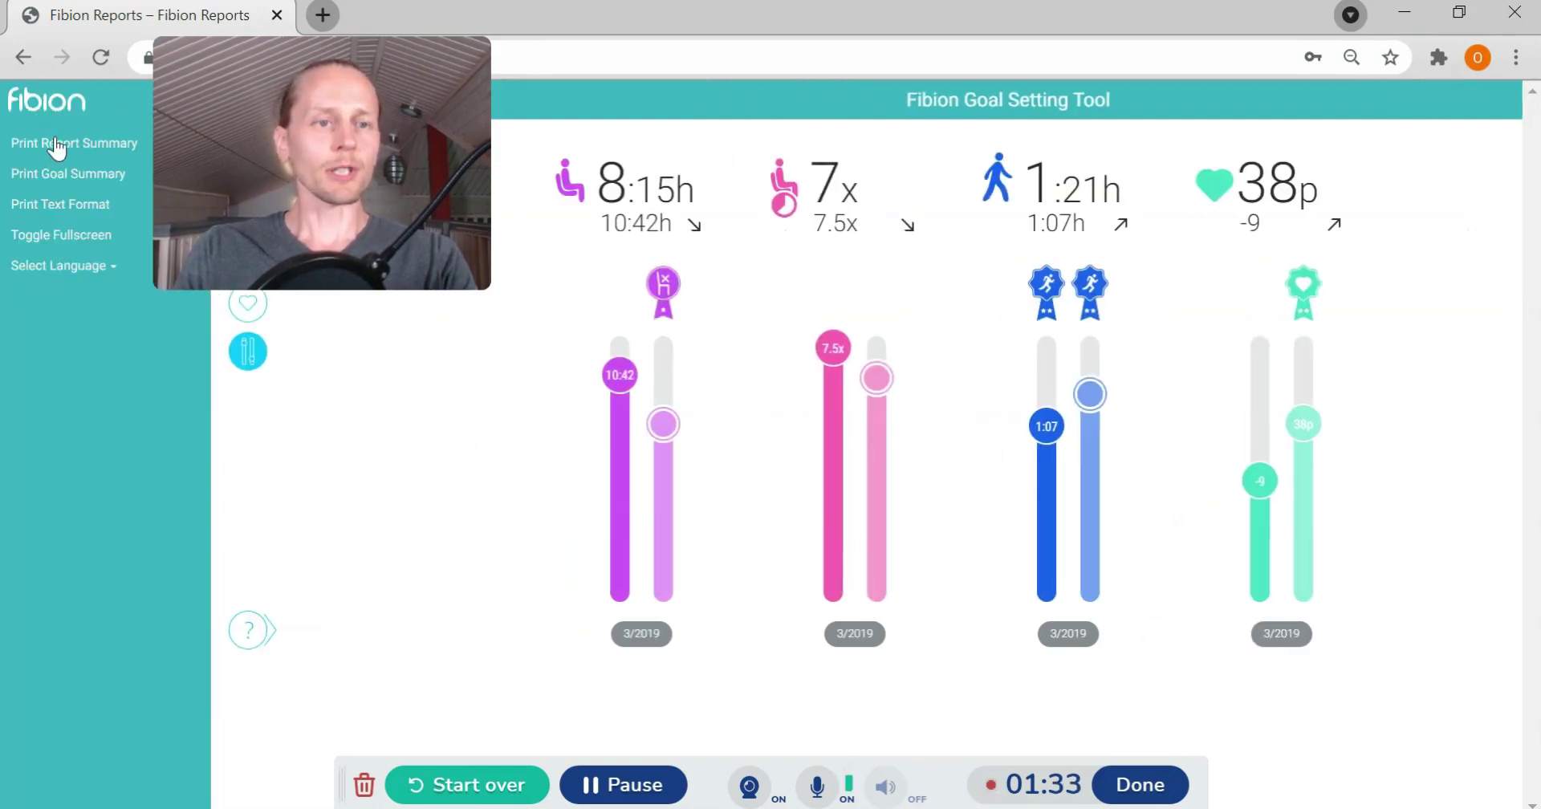
{"action": "left_click", "coordinate": [52, 144]}
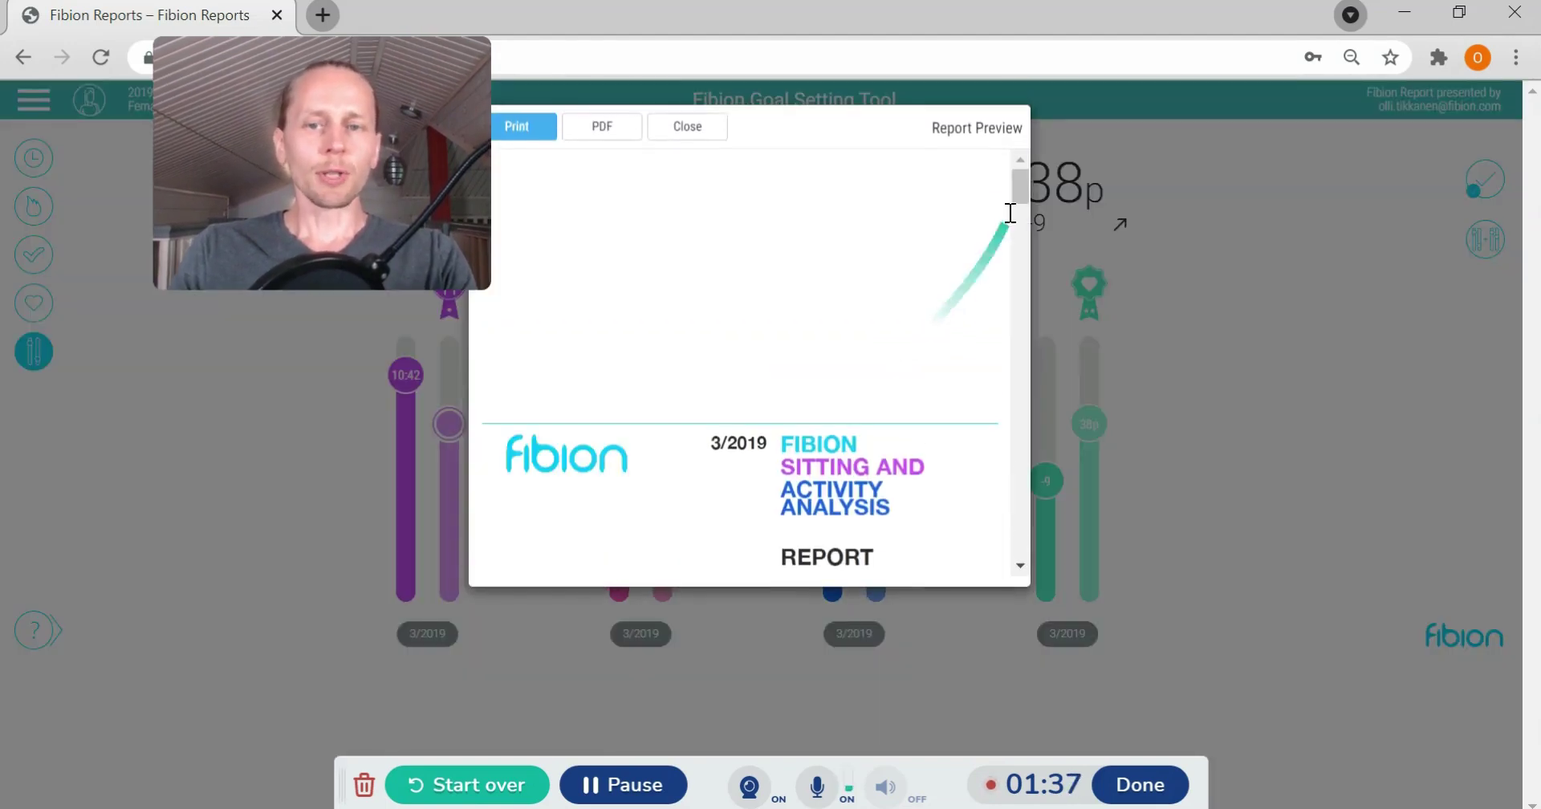
{"action": "left_click_drag", "start_coordinate": [1019, 178], "coordinate": [1027, 464]}
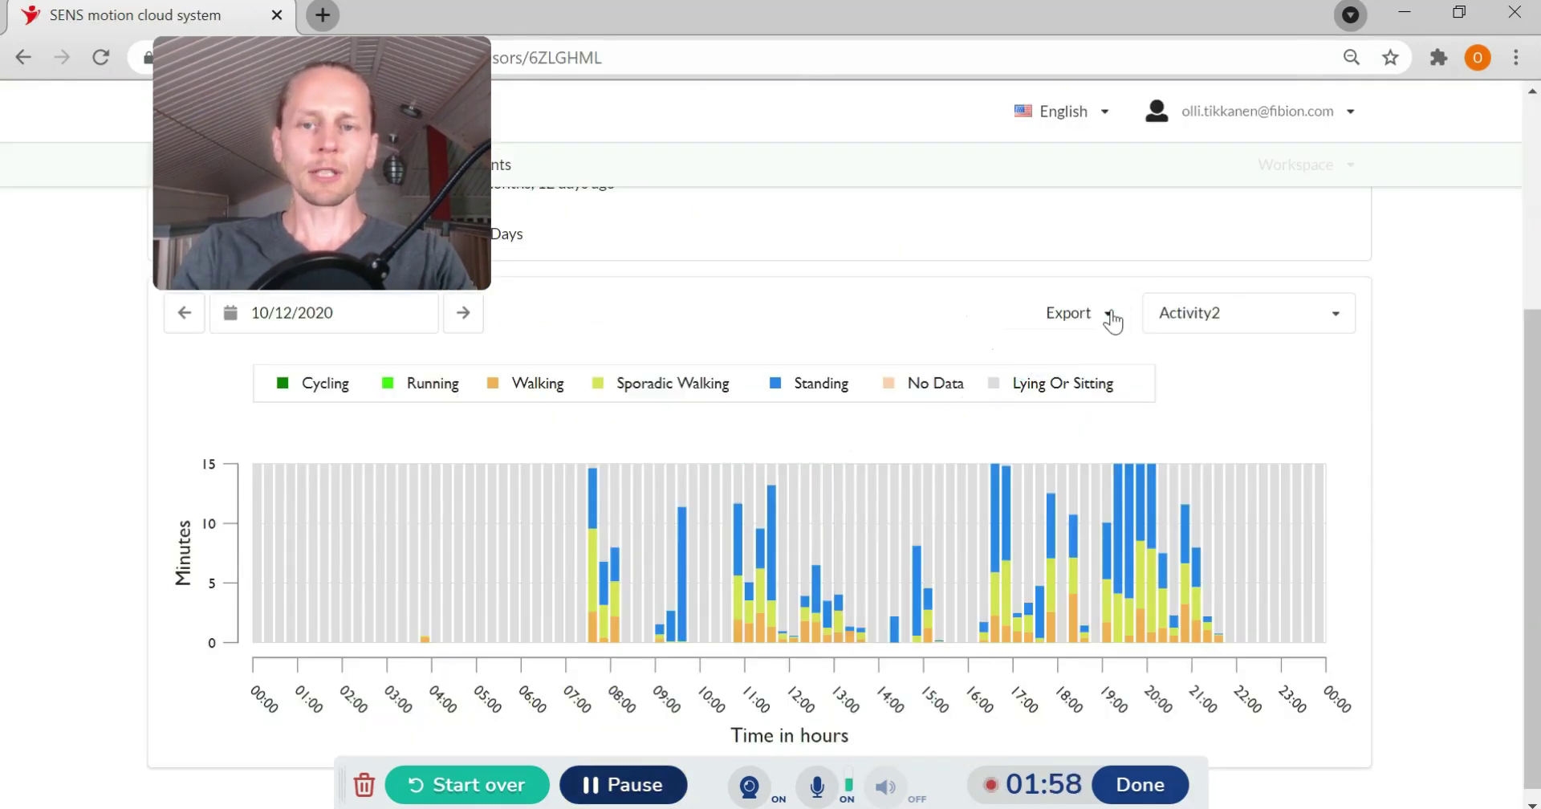
{"action": "left_click", "coordinate": [1113, 321]}
Inspect the exported activity CSV from D1 across to activity/steps2/count and rows 25–50, then return to SENS.
{"action": "key", "text": "alt+Tab"}
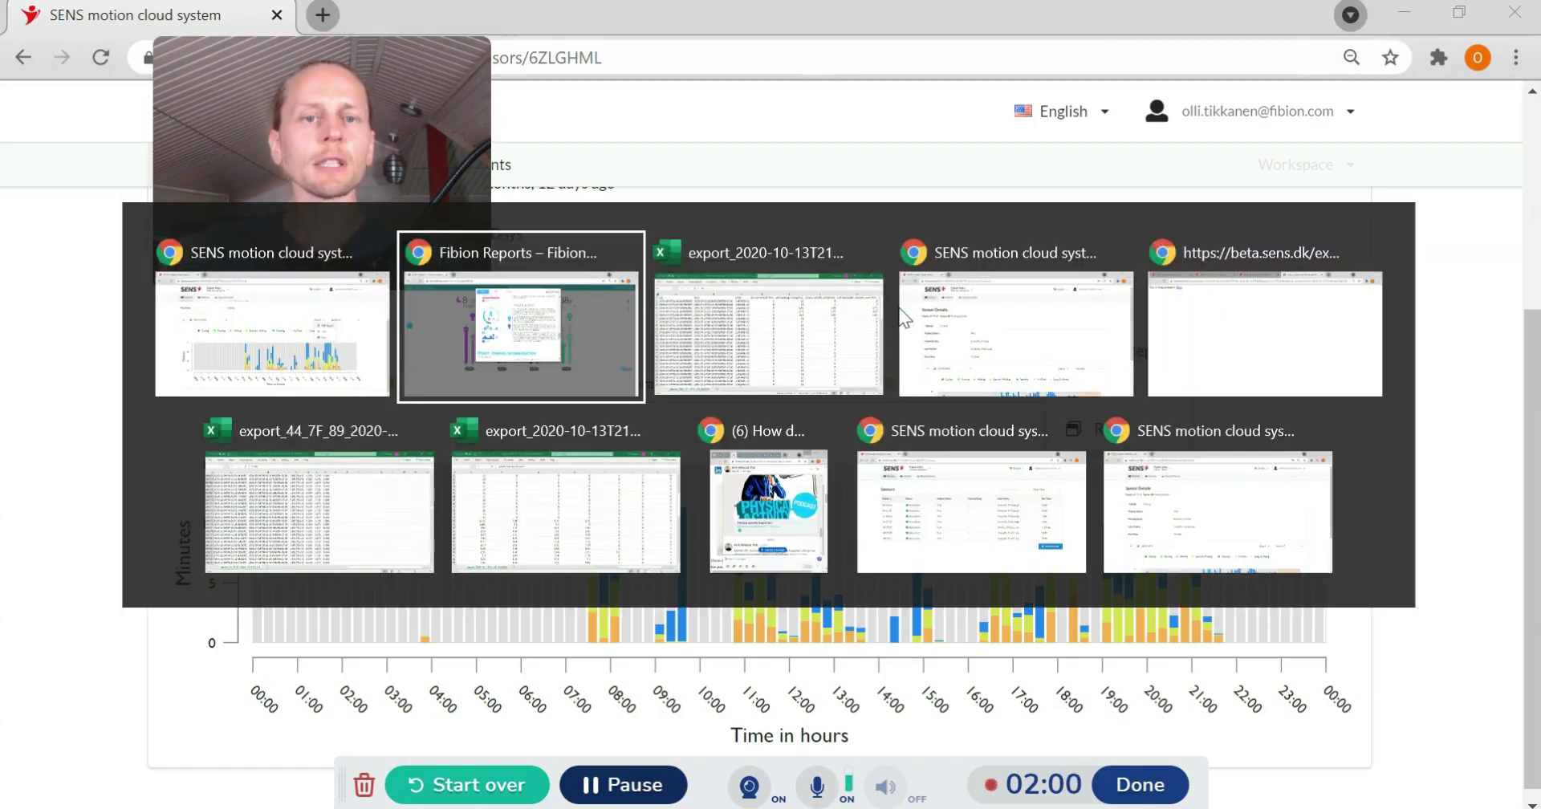
{"action": "left_click", "coordinate": [770, 329]}
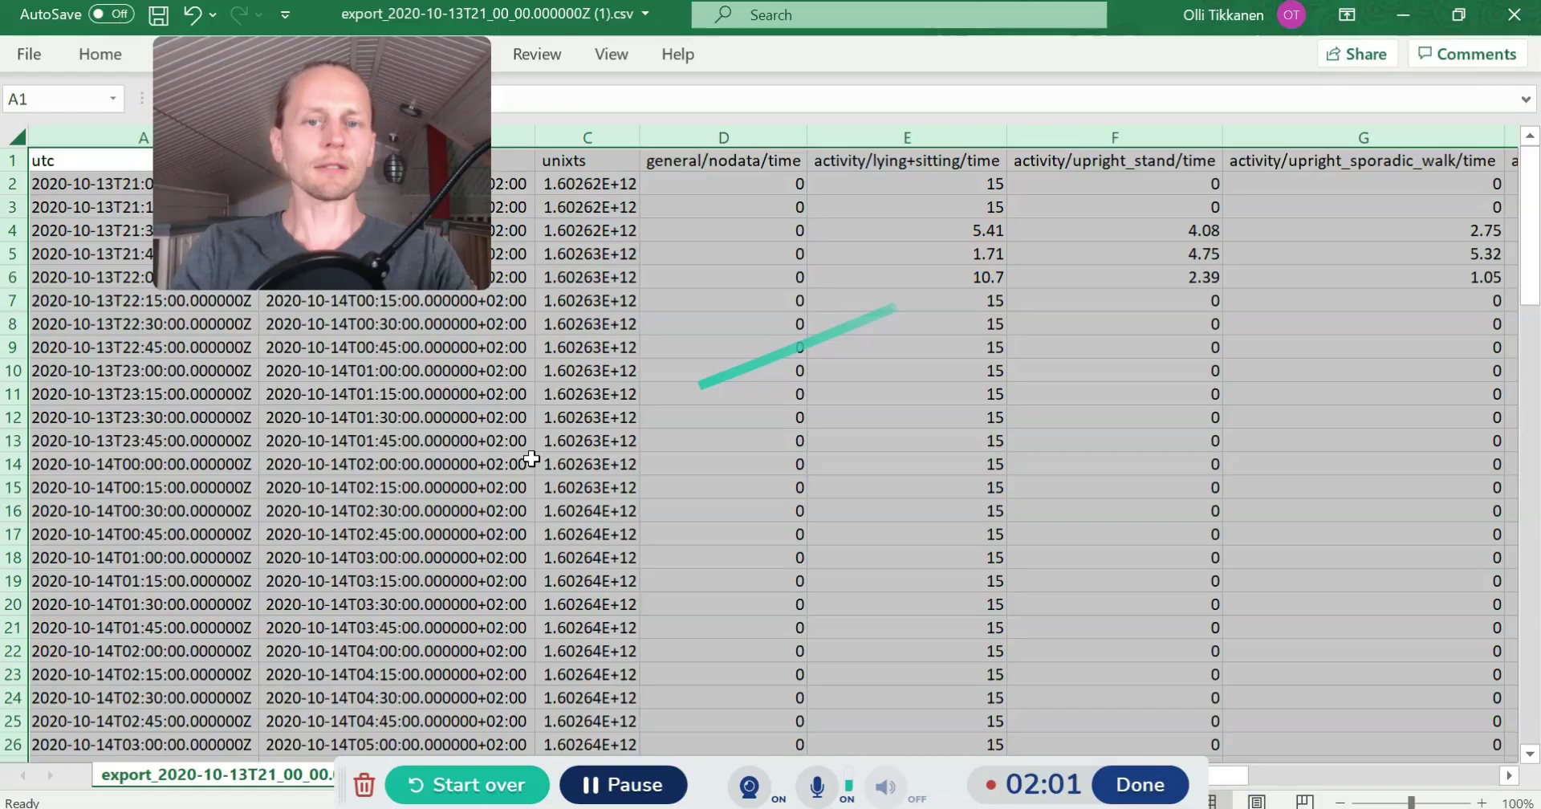
{"action": "left_click", "coordinate": [688, 165]}
{"action": "key", "text": "Right"}
{"action": "key", "text": "Right"}
{"action": "key", "text": "Right"}
{"action": "key", "text": "Right"}
{"action": "key", "text": "Right"}
{"action": "key", "text": "Right"}
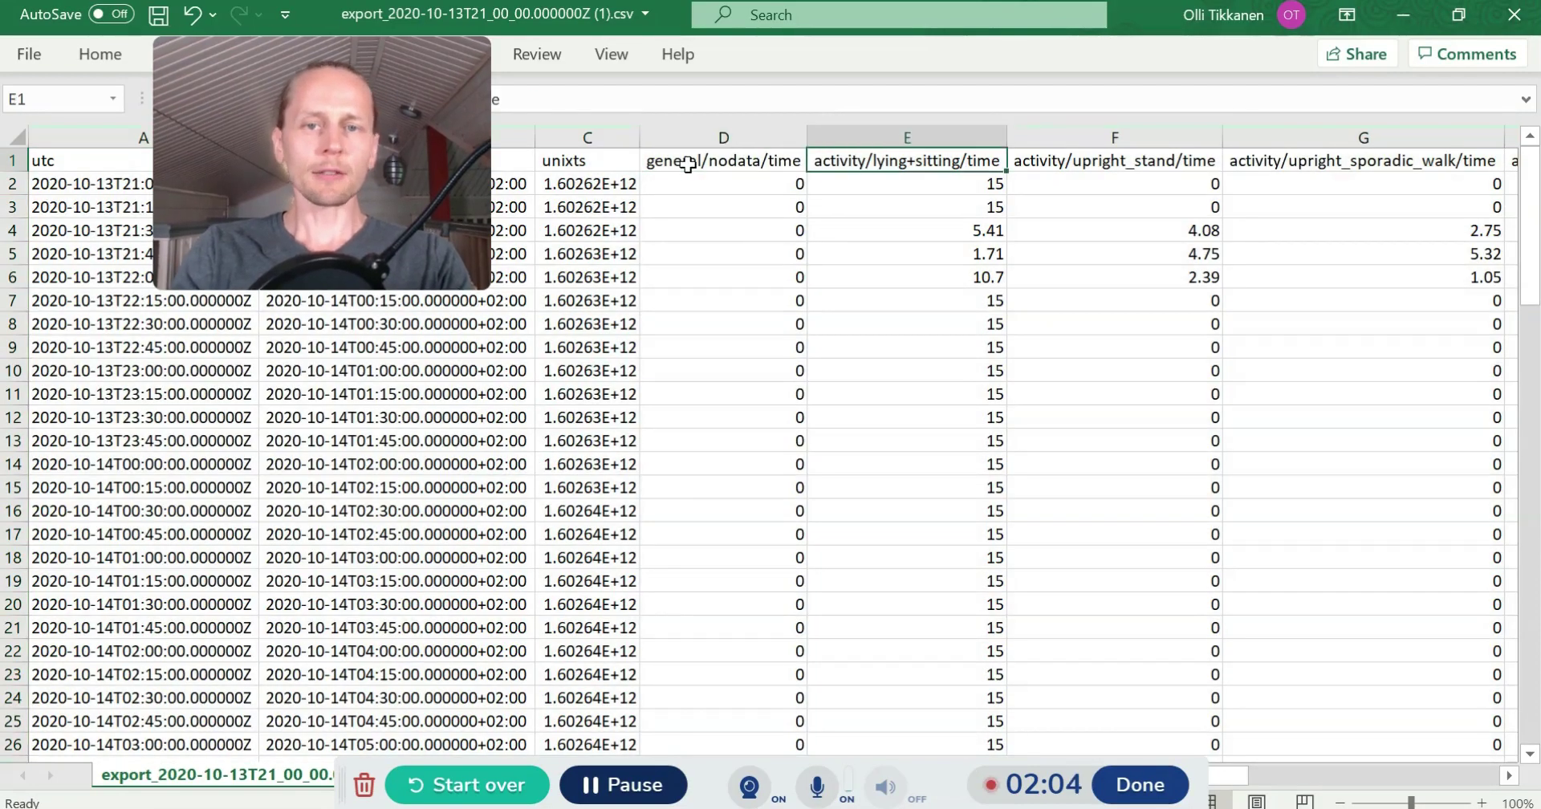
{"action": "key", "text": "Right"}
{"action": "key", "text": "Right"}
{"action": "key", "text": "Right"}
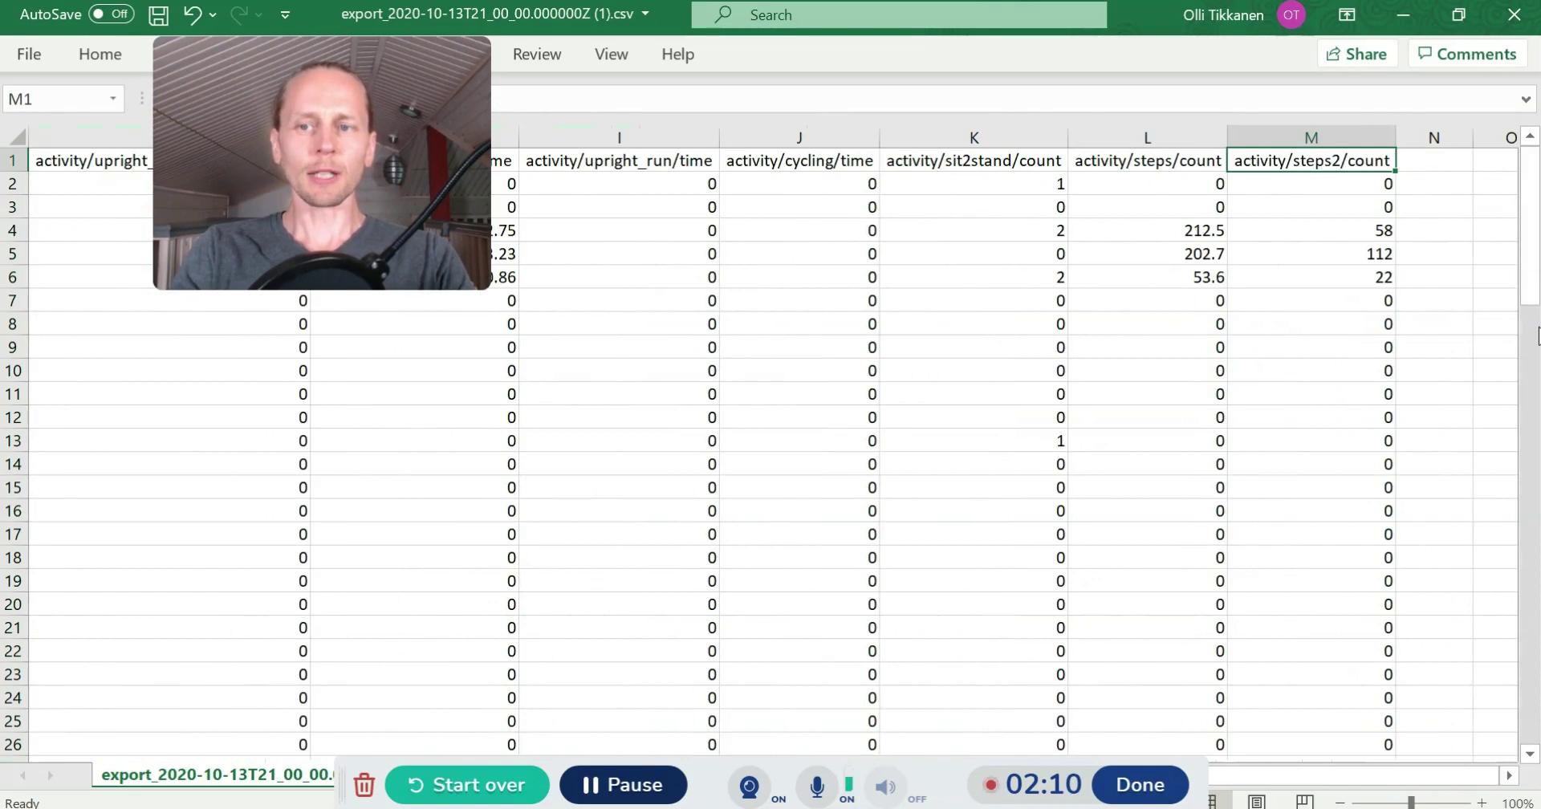
{"action": "left_click", "coordinate": [1533, 426]}
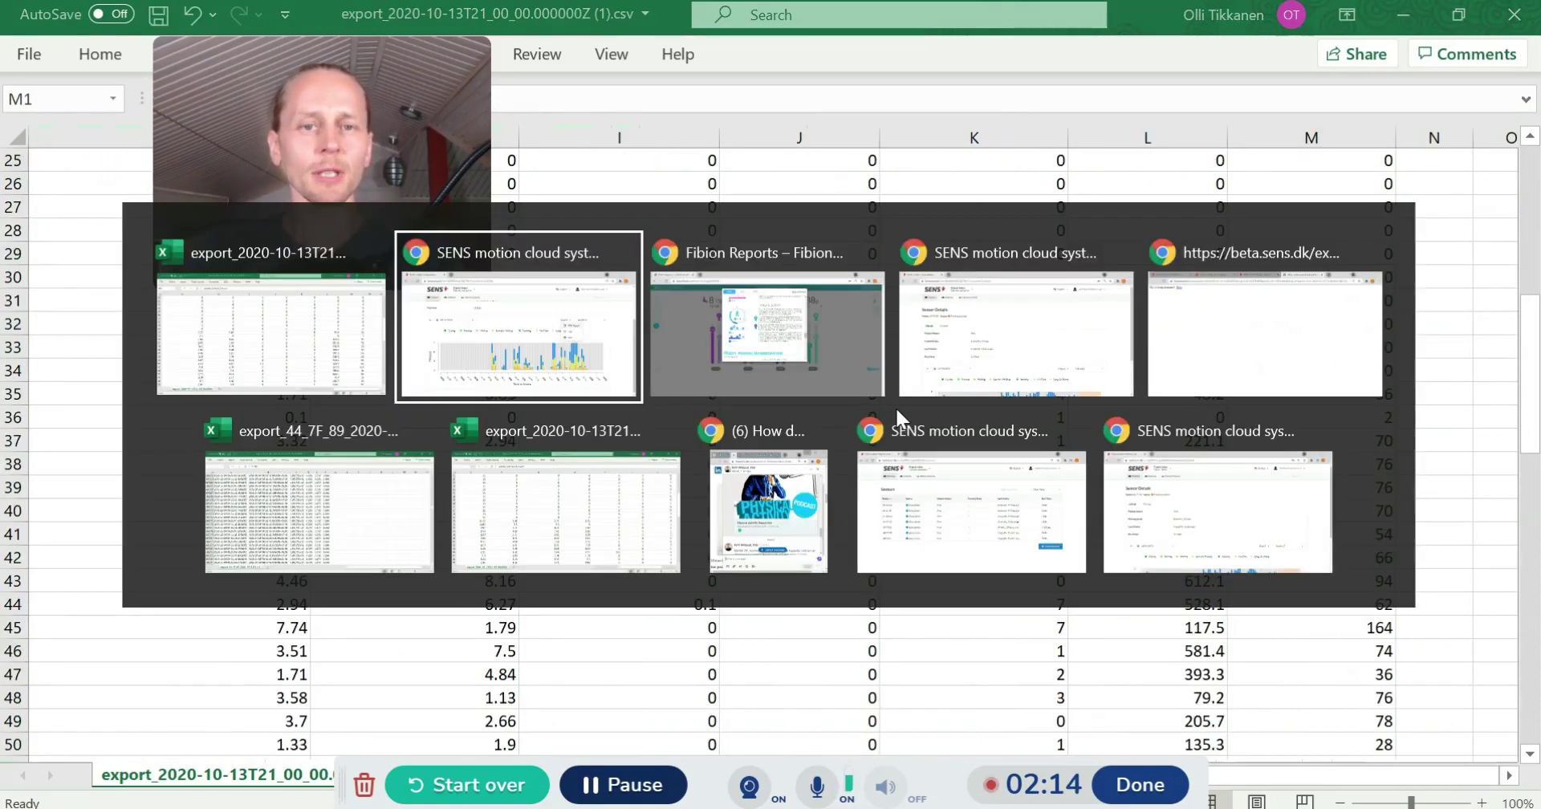
{"action": "key", "text": "alt+Tab"}
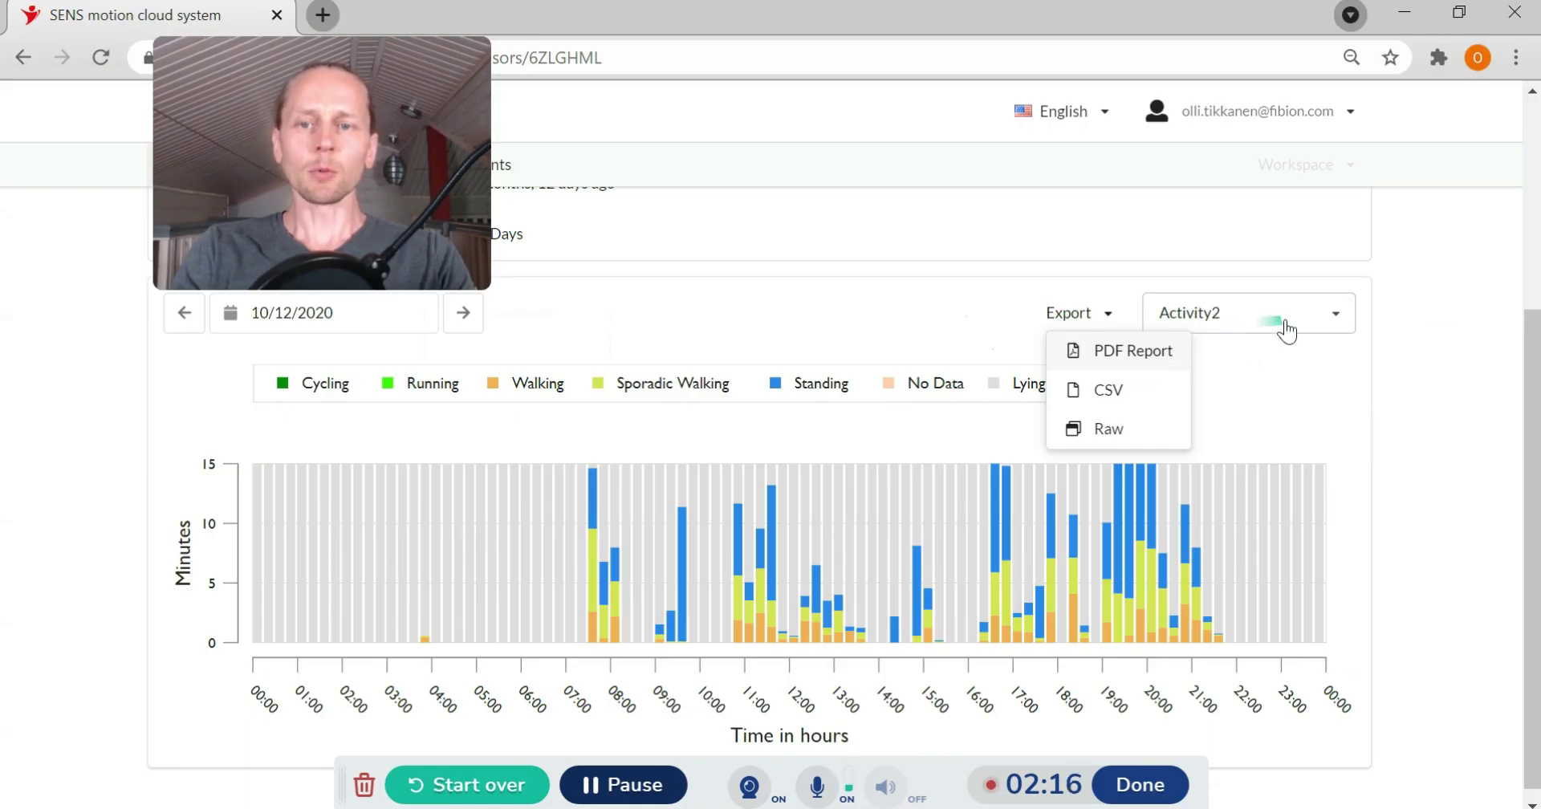
Switch the chart to Accelerometer data, export it, and bring up the exported file in Excel.
{"action": "left_click", "coordinate": [1311, 329]}
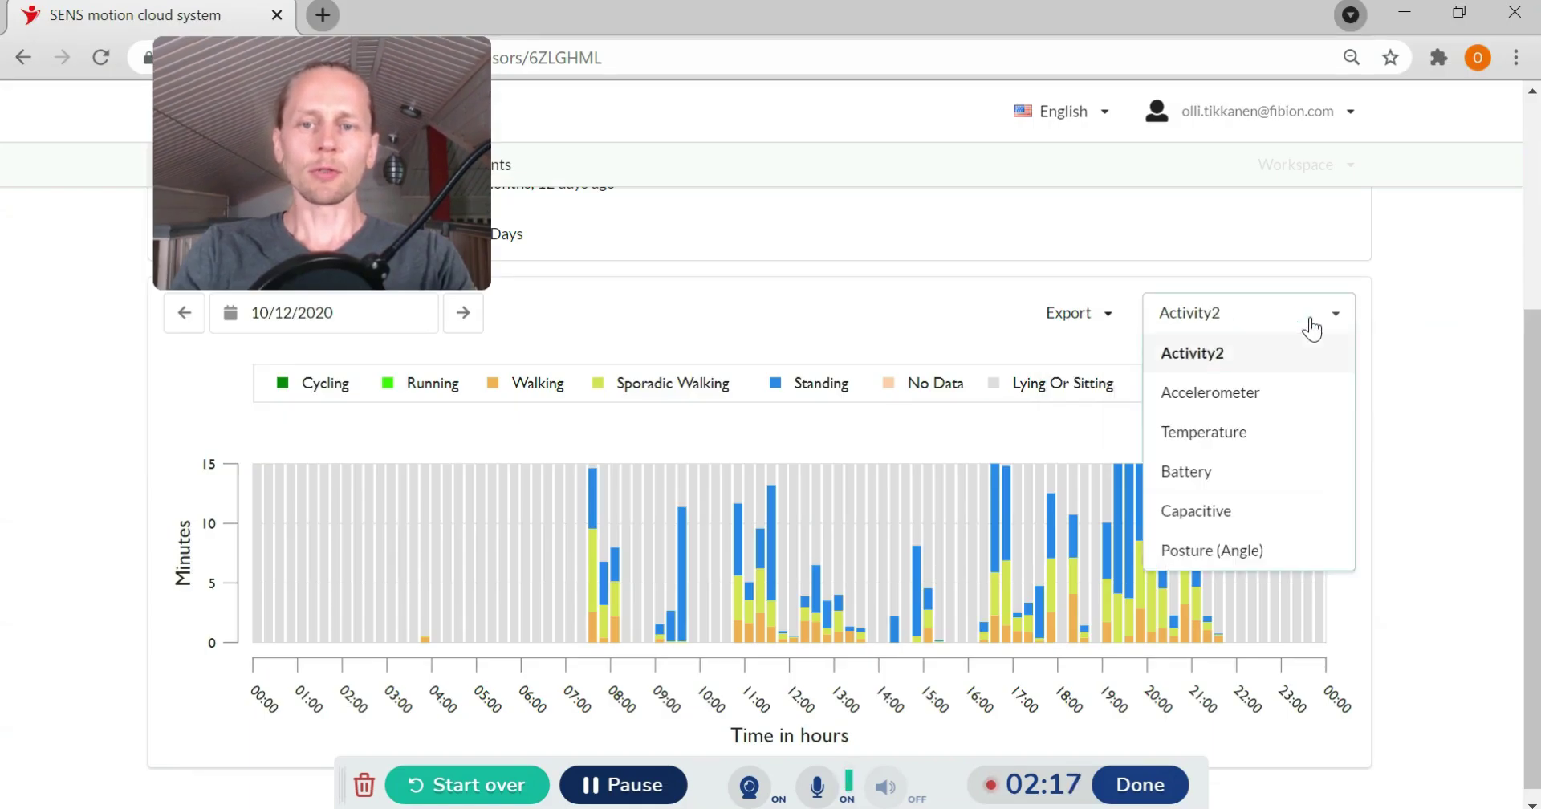
{"action": "left_click", "coordinate": [1254, 395]}
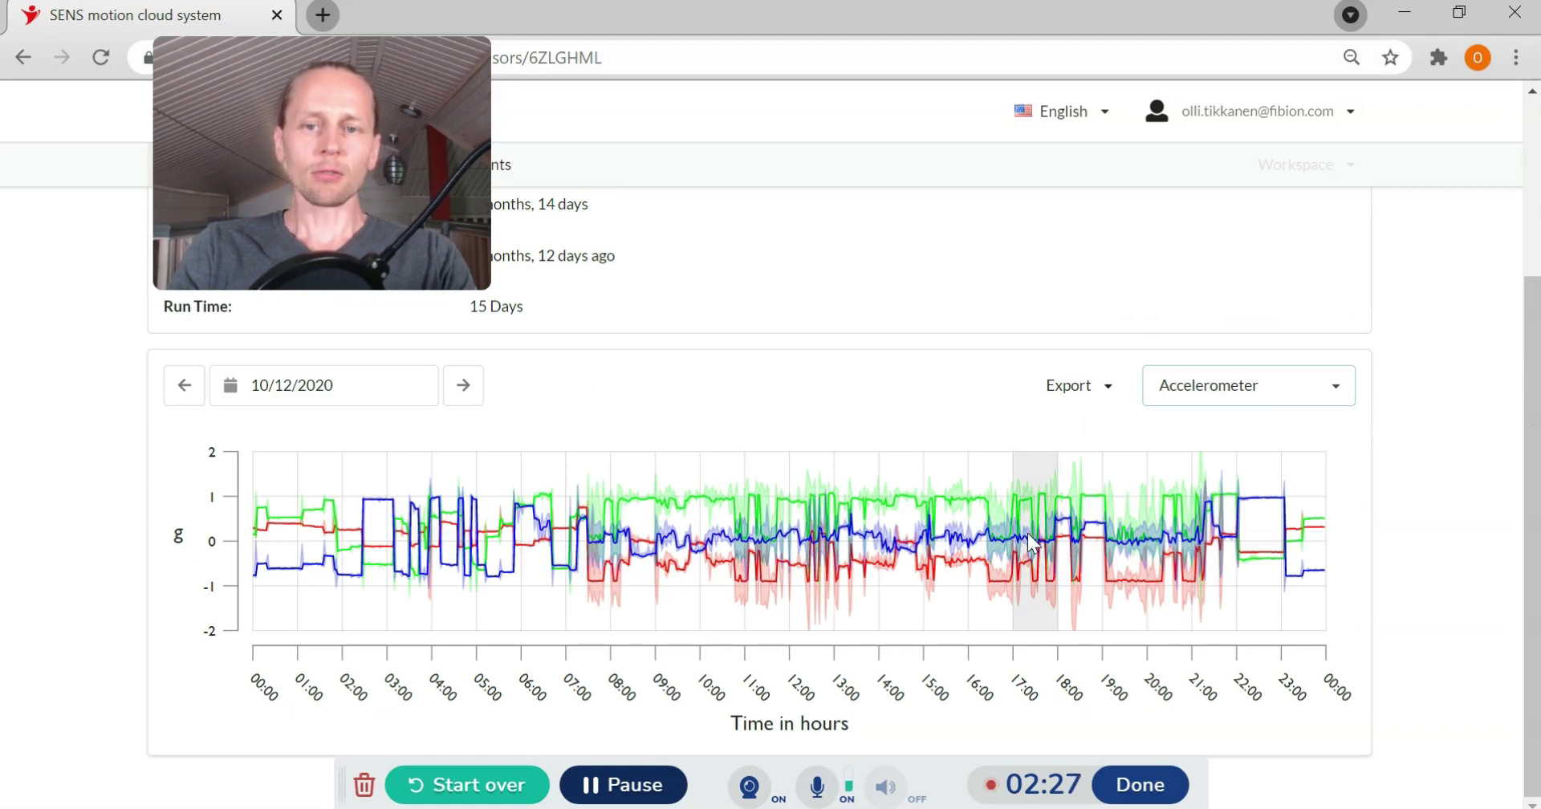
{"action": "left_click", "coordinate": [1103, 391]}
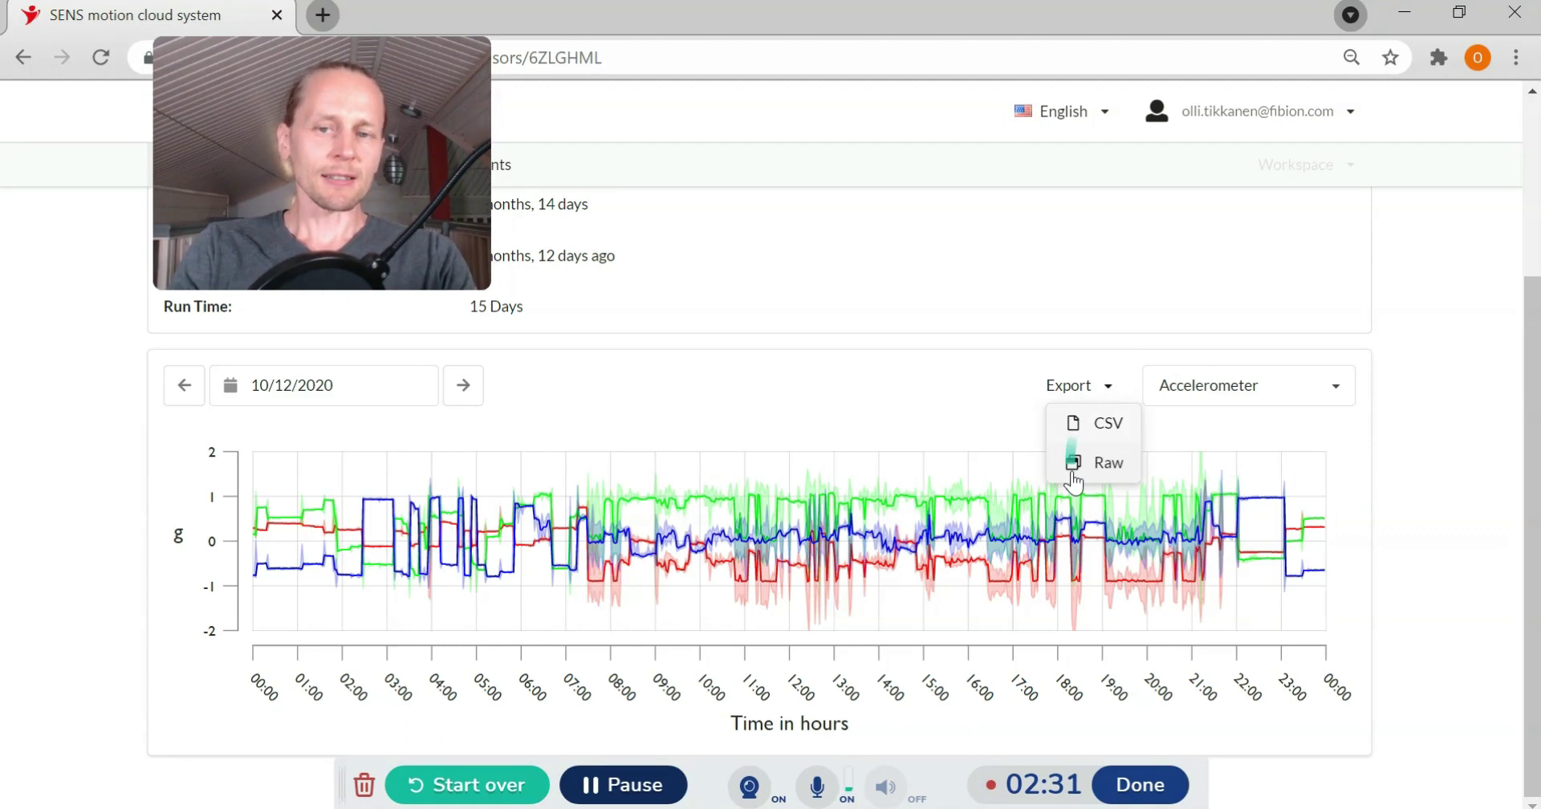
{"action": "key", "text": "alt+Tab"}
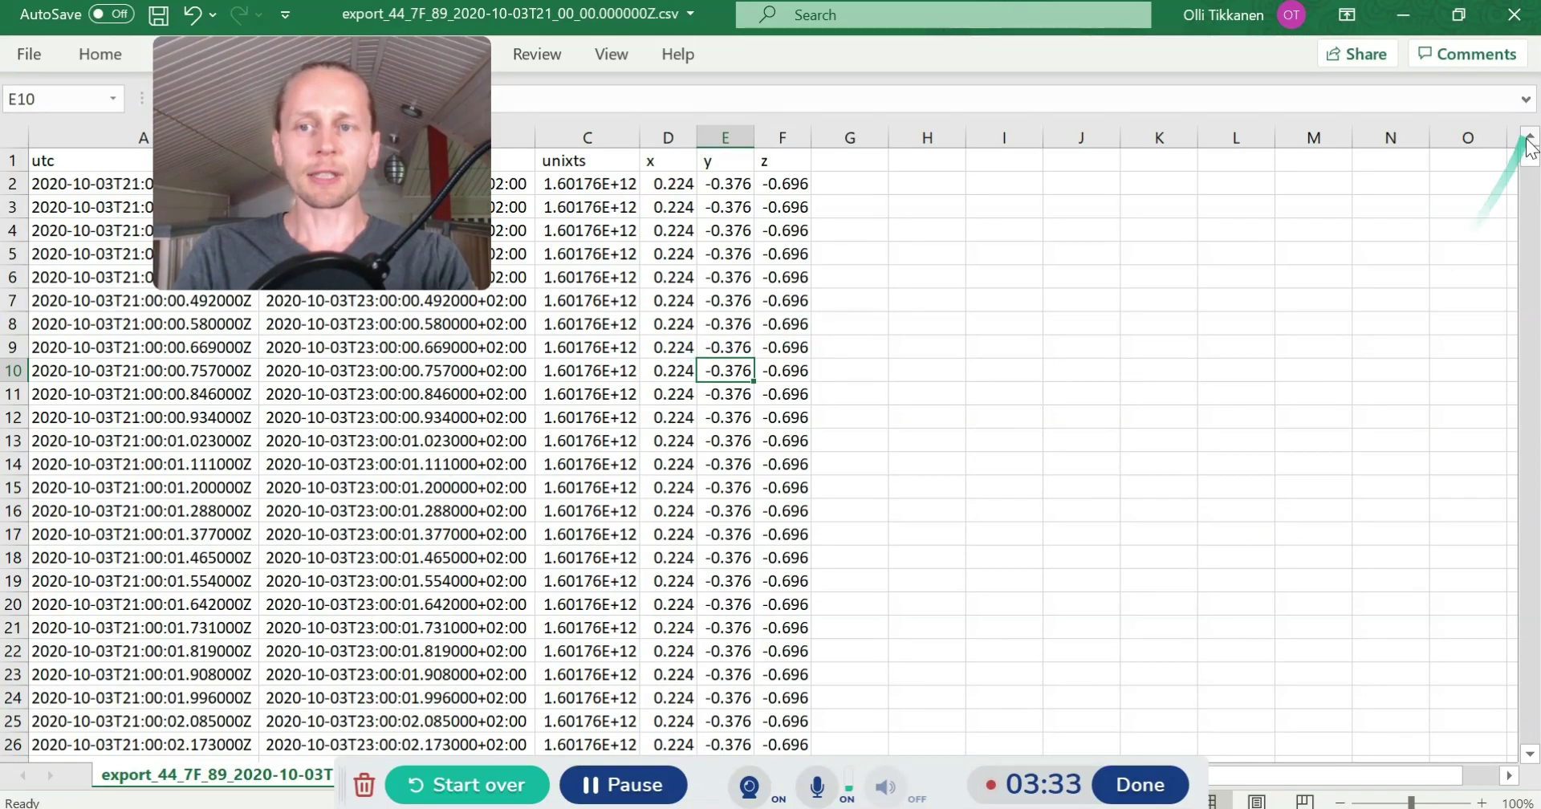
Scroll far down the accelerometer CSV to check its x, y and z readings.
{"action": "left_click_drag", "start_coordinate": [1530, 165], "coordinate": [1531, 261]}
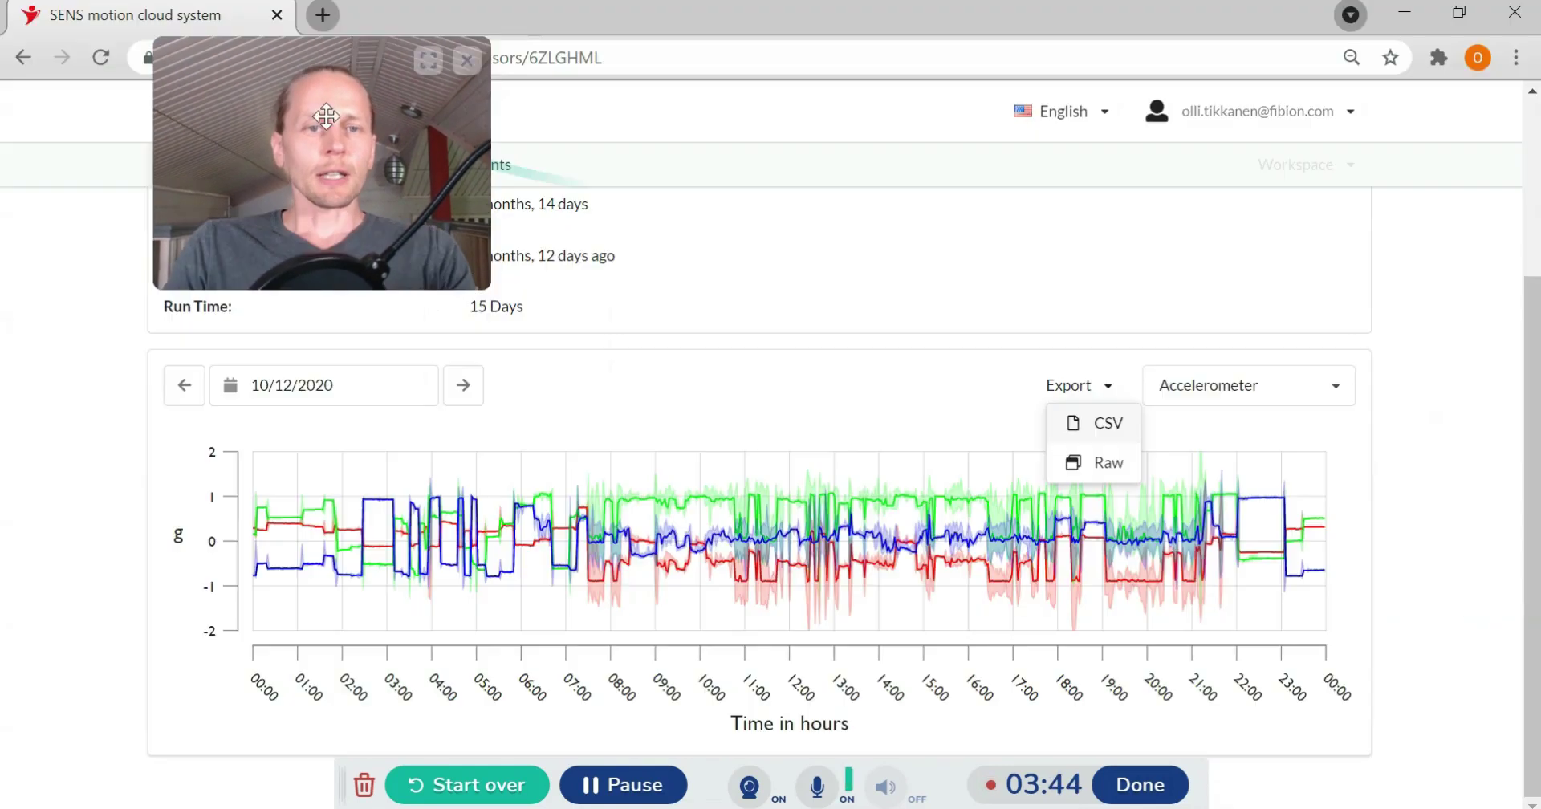
Scroll back up to Sensor Details and show the Control tab with the Wakeup option for 44-7F.89.
{"action": "left_click_drag", "start_coordinate": [416, 140], "coordinate": [1283, 136]}
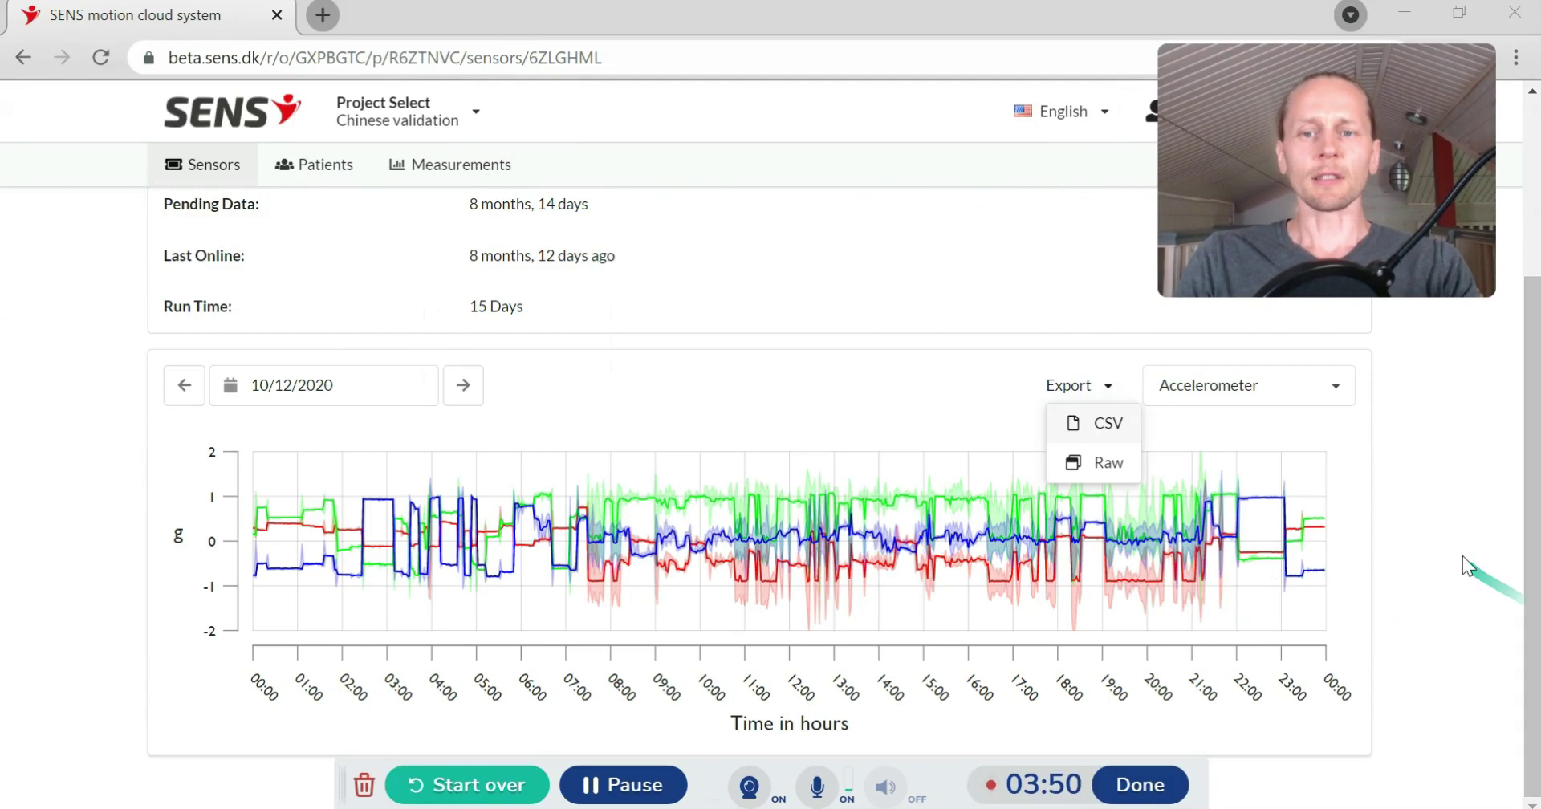
{"action": "scroll", "coordinate": [1534, 586], "scroll_direction": "up", "scroll_amount": 3}
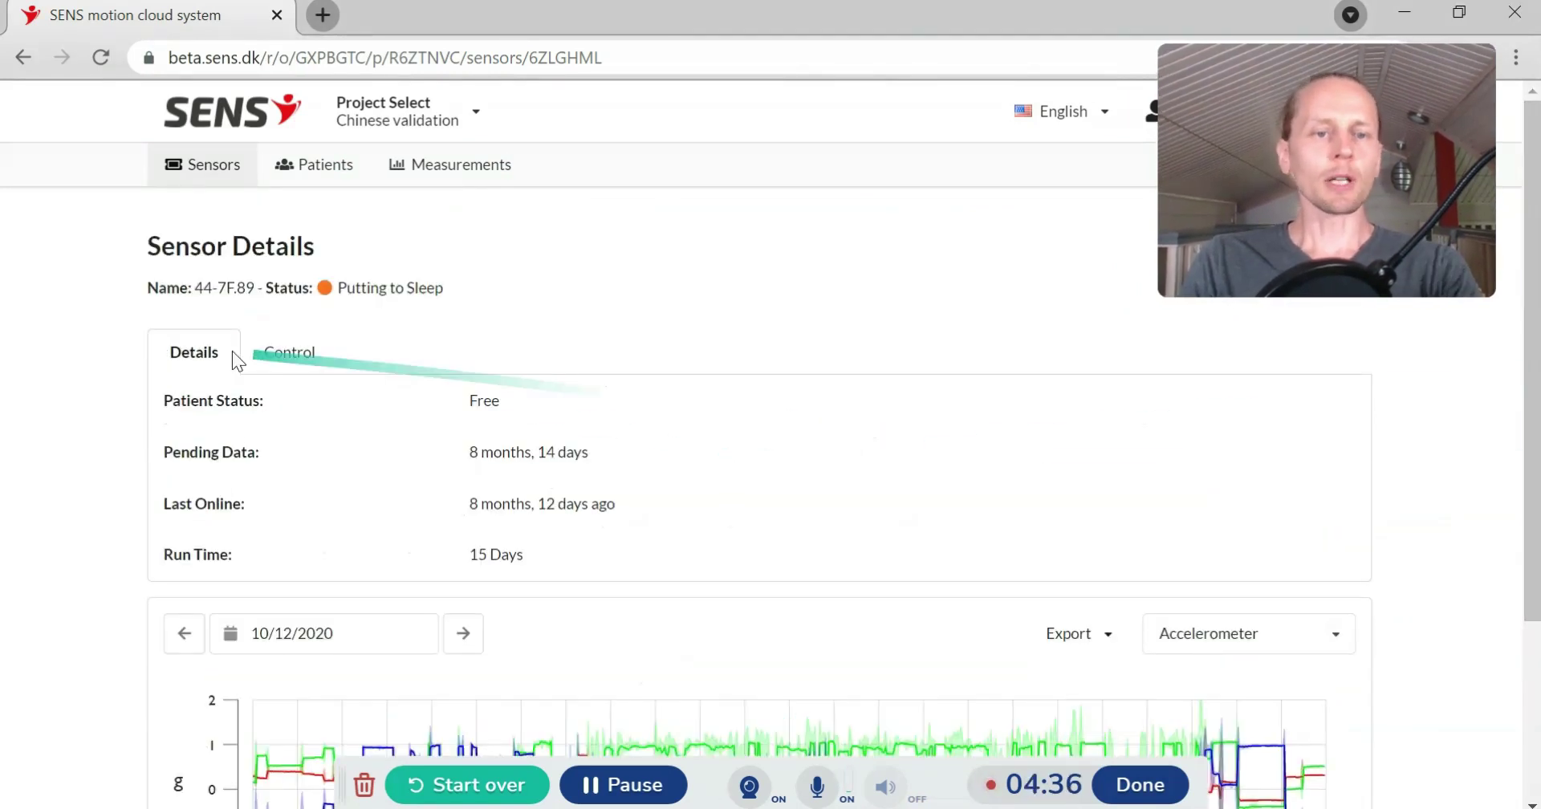
{"action": "left_click", "coordinate": [290, 361]}
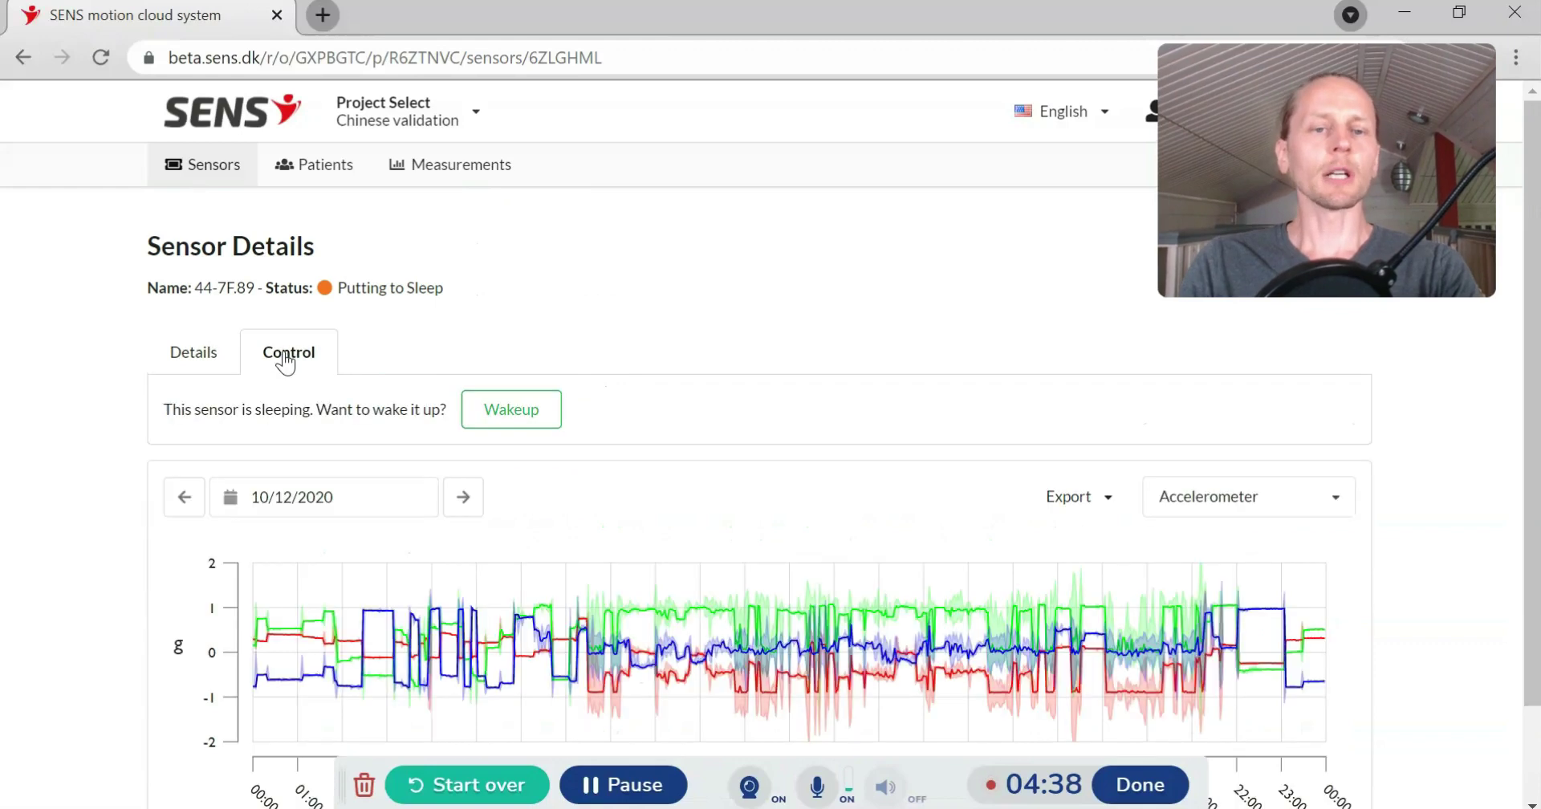